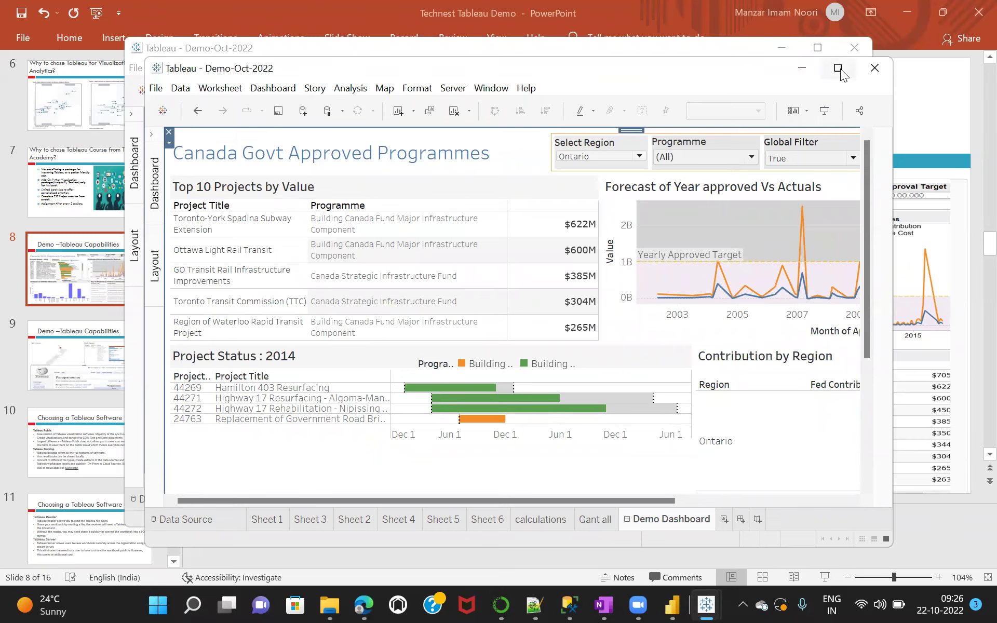
Maximize the Demo-Oct-2022 workbook window and look over the Canada Govt Approved Programmes dashboard.
left_click(837, 68)
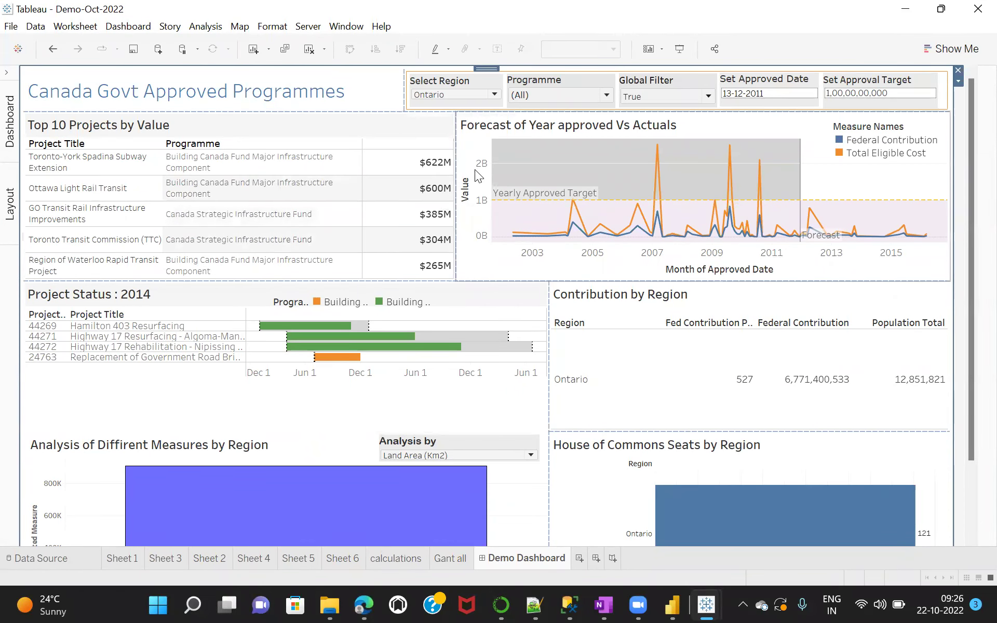
mouse_move(397, 188)
mouse_move(289, 504)
mouse_move(450, 221)
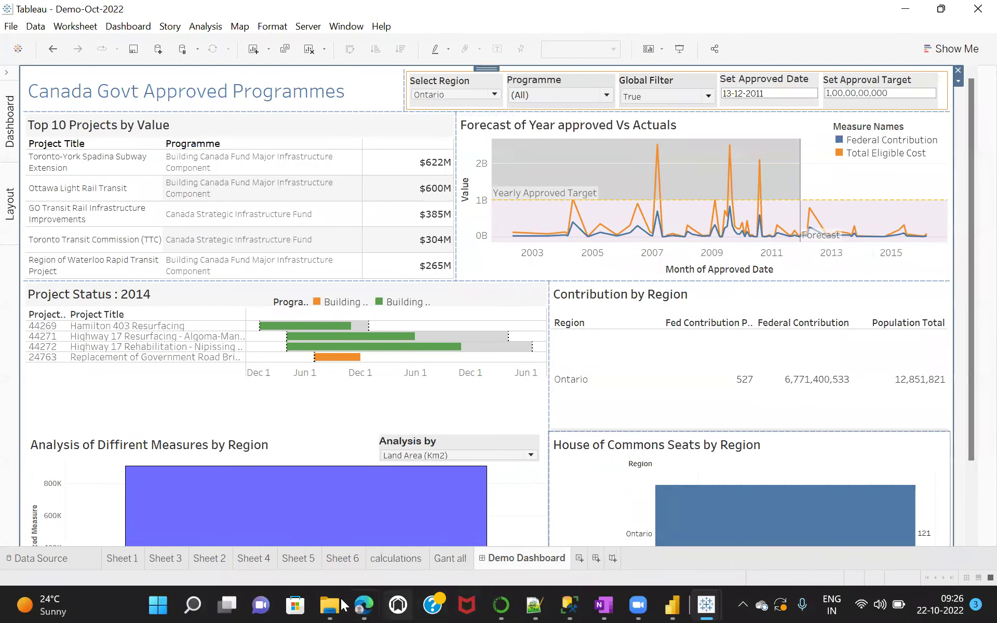
Open the Demo2-Oct-2022 workbook from the Demo folder and maximize its window.
mouse_move(328, 605)
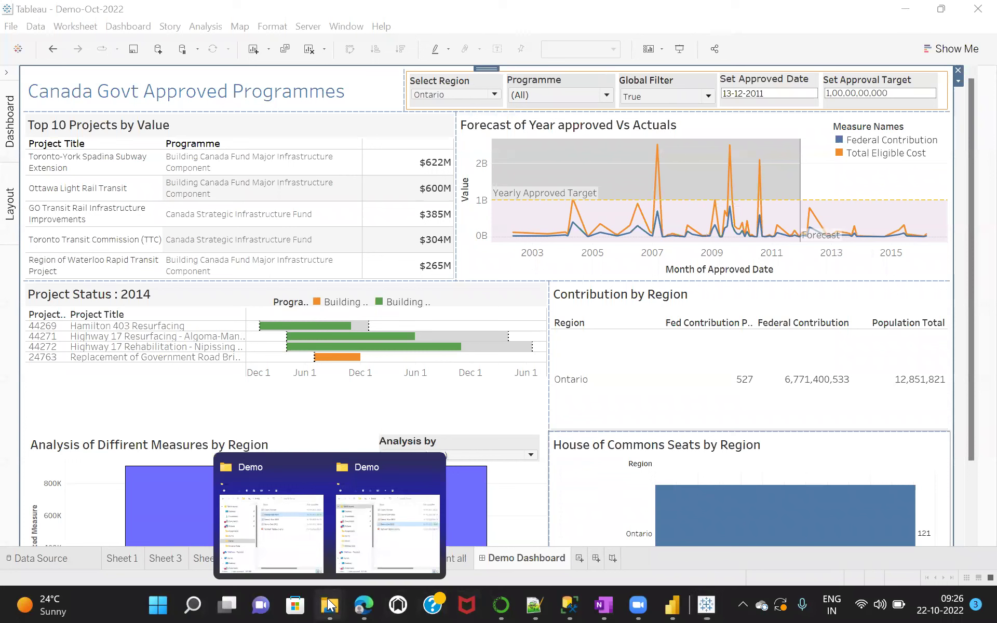
left_click(407, 558)
left_click(651, 167)
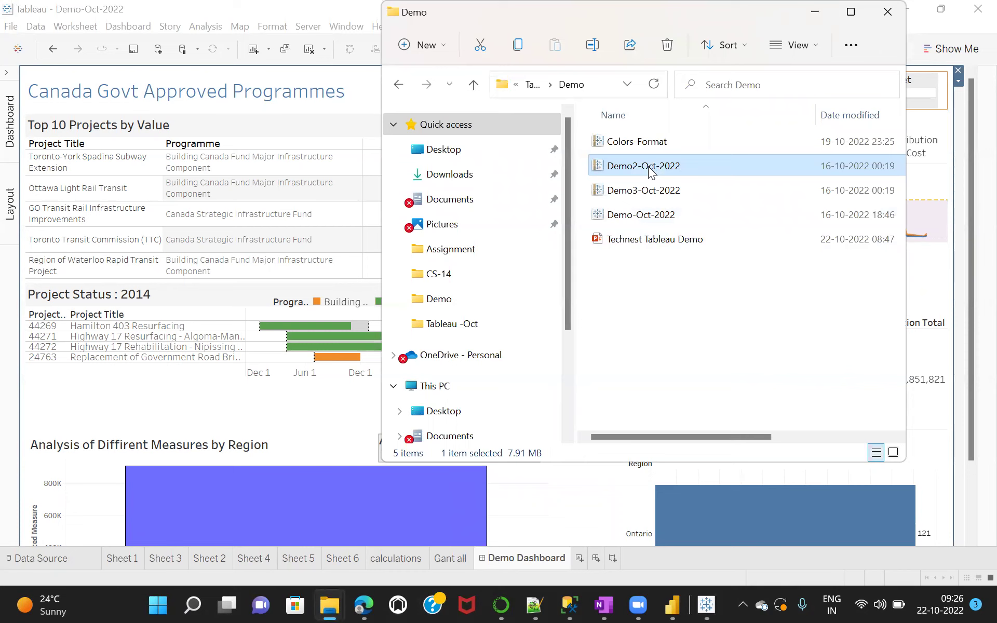
double_click(705, 164)
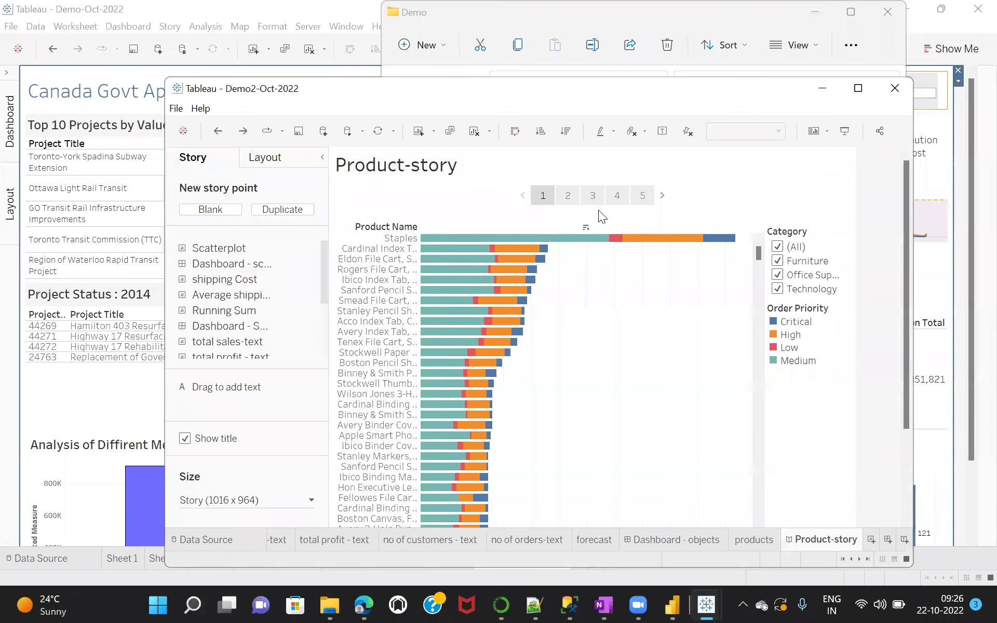
left_click(857, 88)
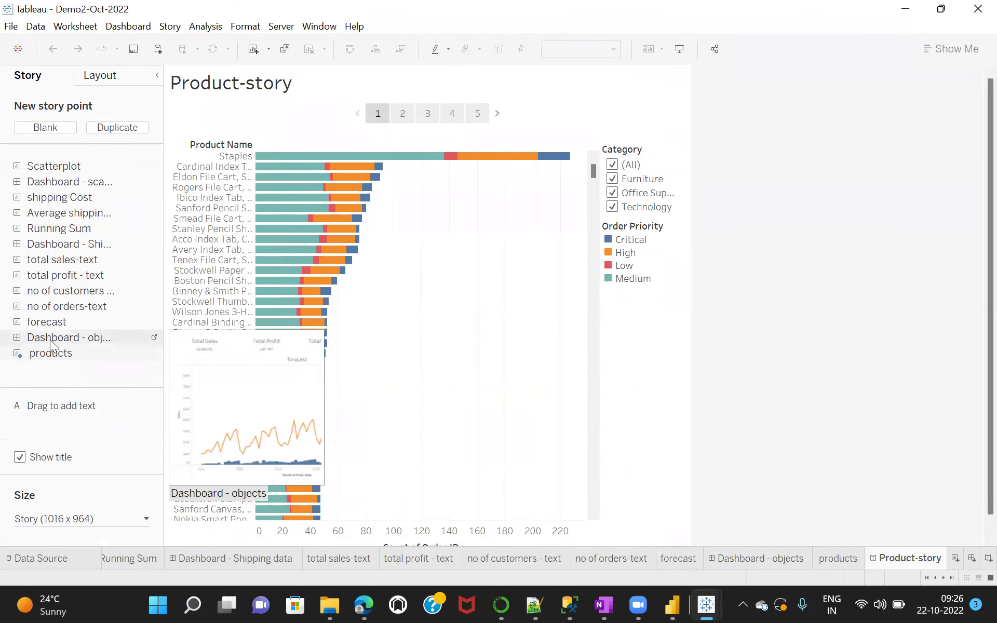
Review the workbook's Orders data source and the connectors available for a new data source.
left_click(40, 559)
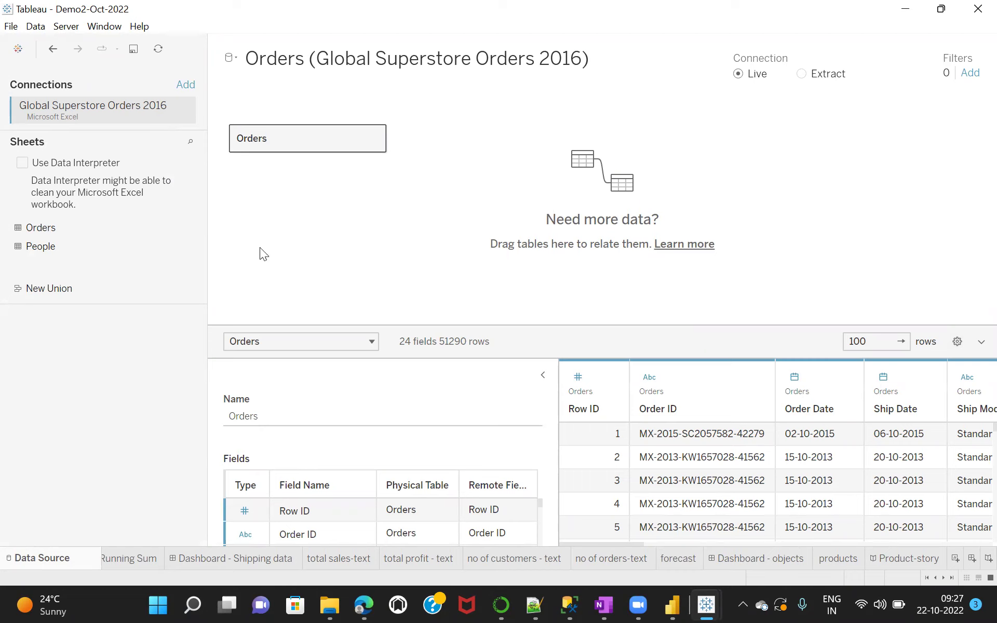
left_click(34, 27)
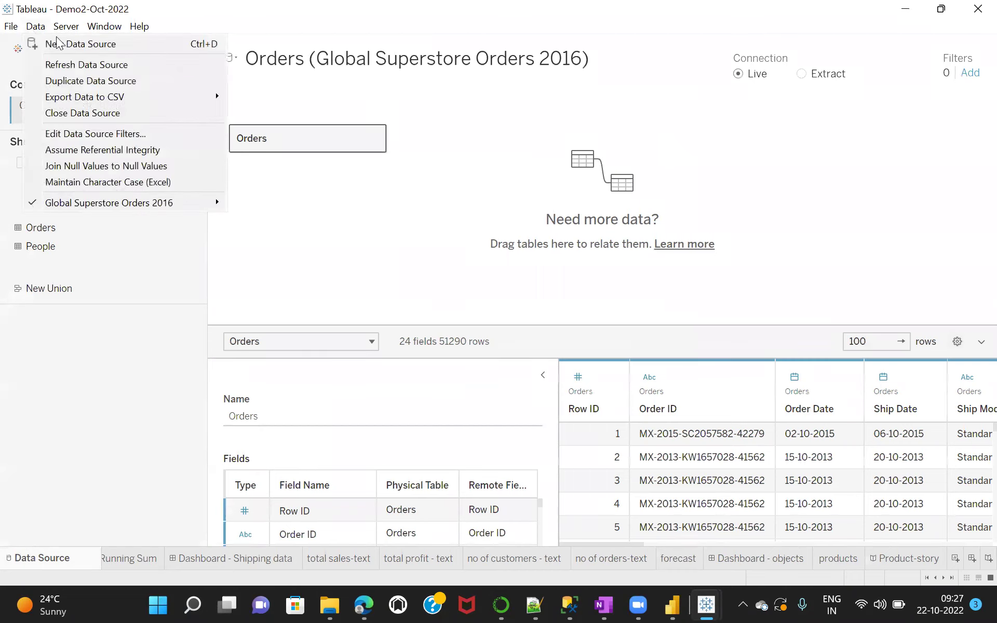
left_click(71, 48)
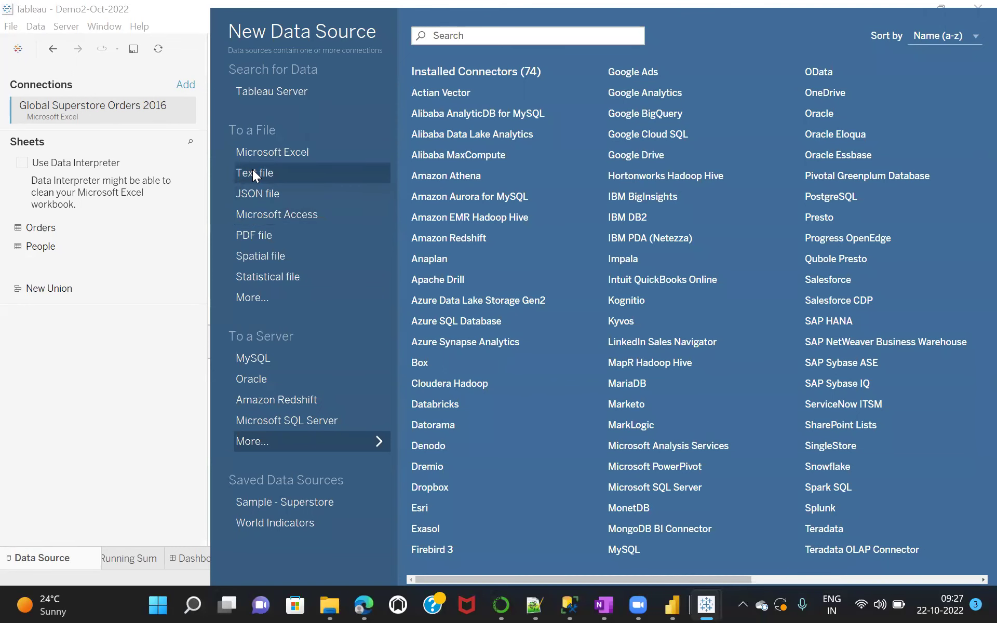
left_click(121, 434)
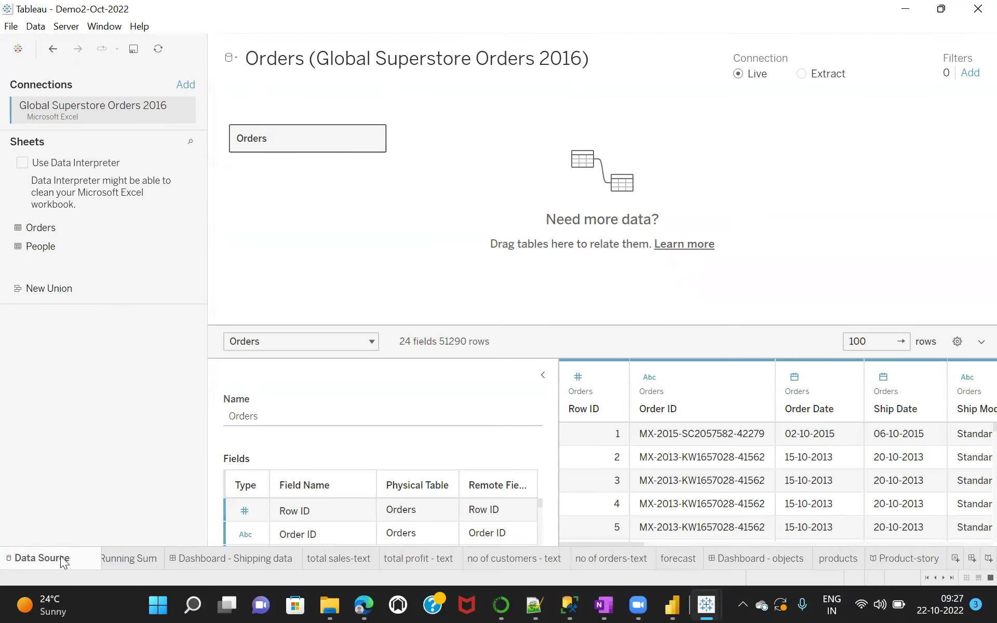
View the Running Sum sheet, the Shipping data dashboard, and the total sales and total profit text sheets.
left_click(115, 555)
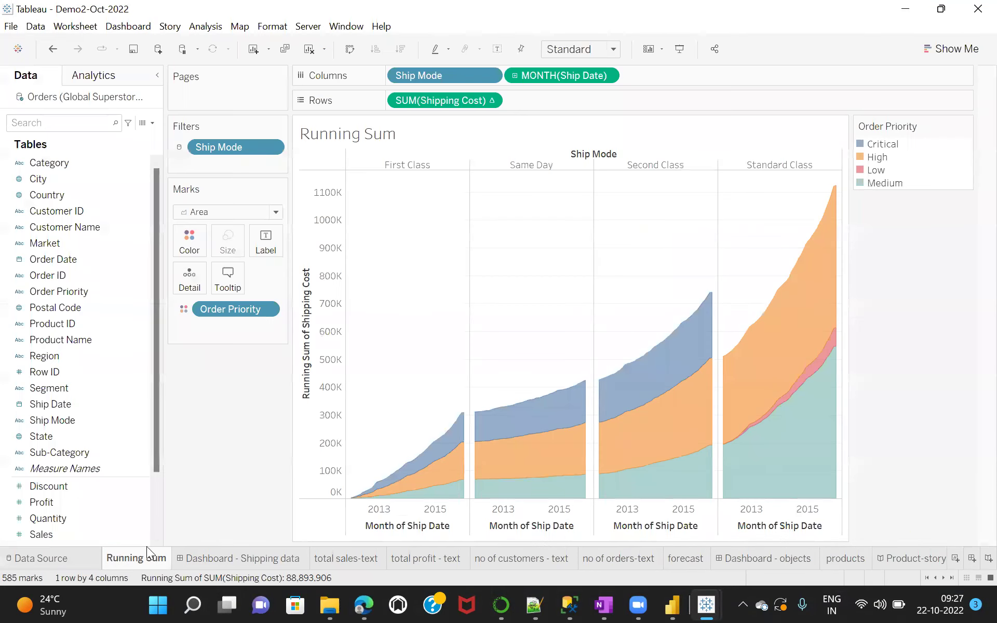
left_click(210, 558)
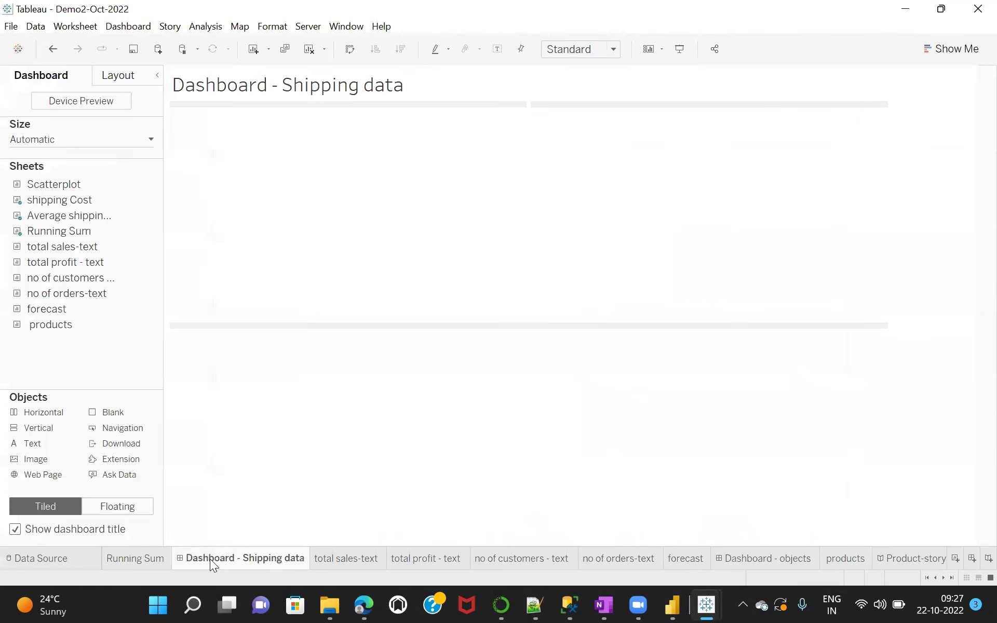
left_click(348, 559)
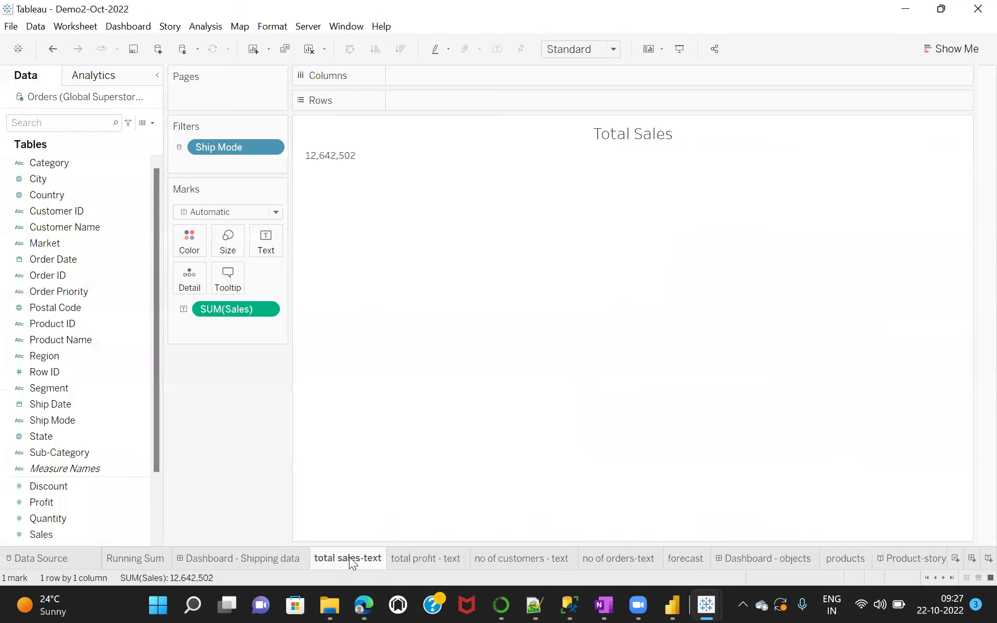
left_click(423, 558)
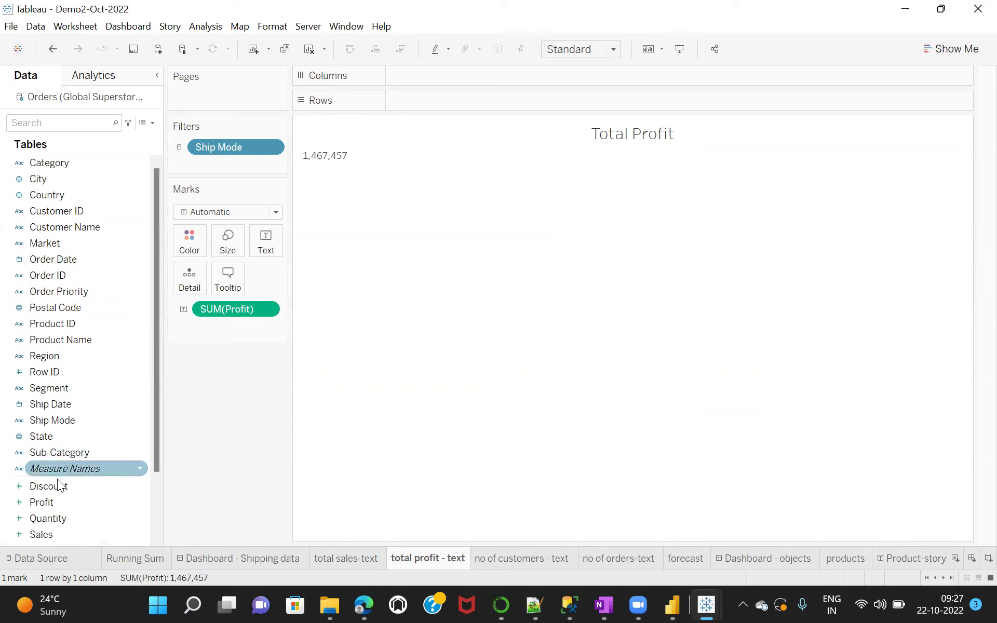
Examine the dimensions and measures of the Orders data source, from Category down to Measure Values.
left_click(60, 241)
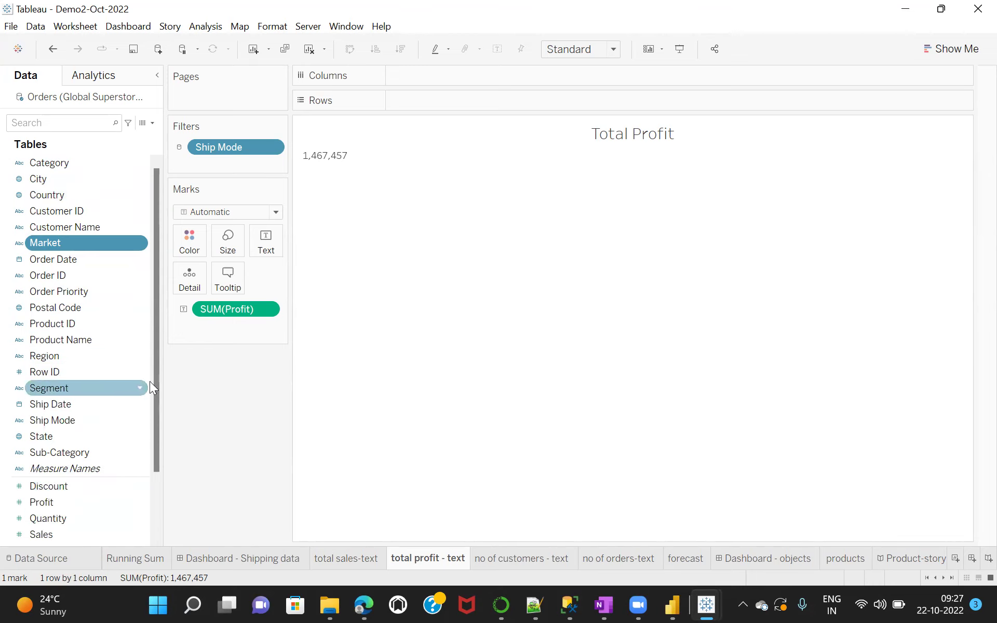
left_click_drag(156, 359, 157, 416)
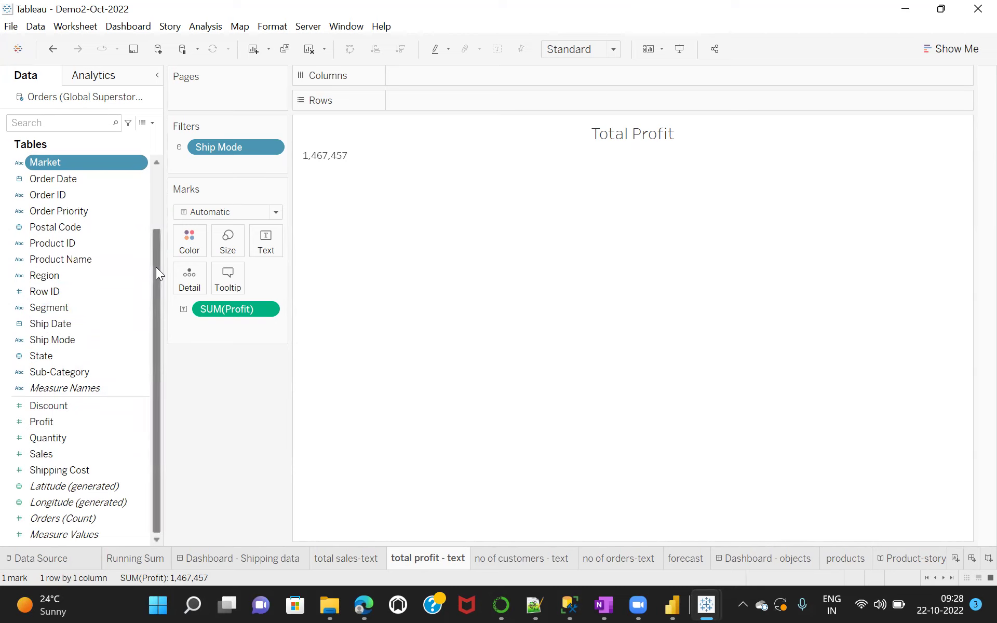
left_click_drag(156, 272, 153, 187)
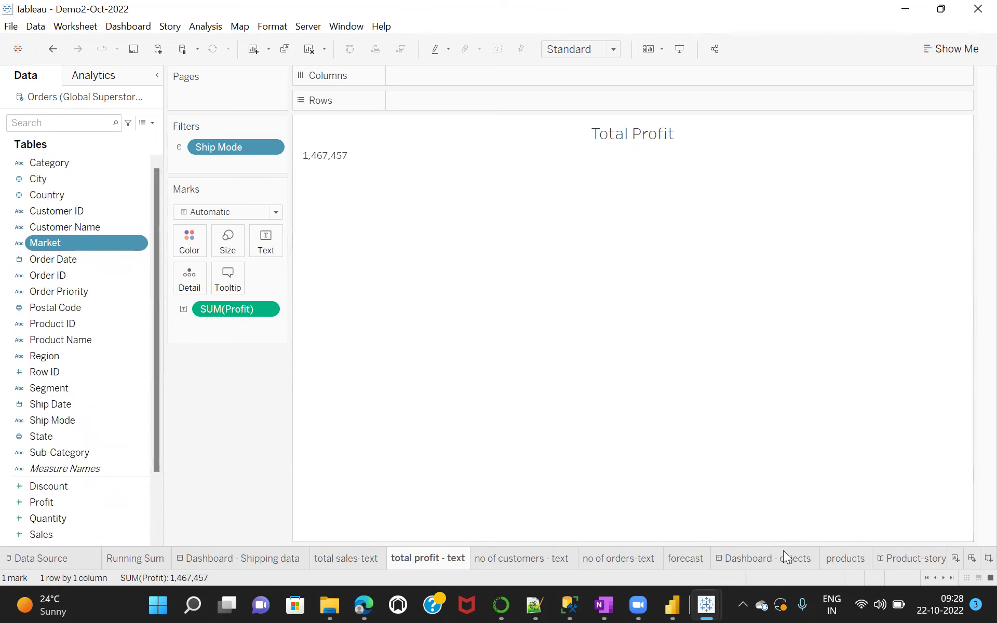
Create a new worksheet charting Profit by Market, with Market on Rows and Profit on Columns.
left_click(954, 560)
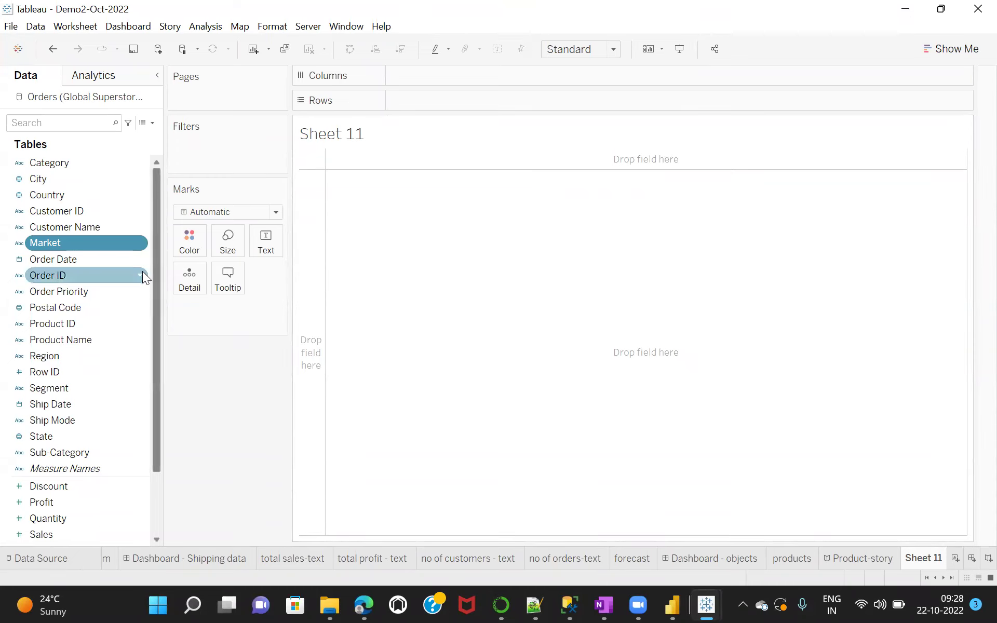
left_click_drag(44, 240, 412, 99)
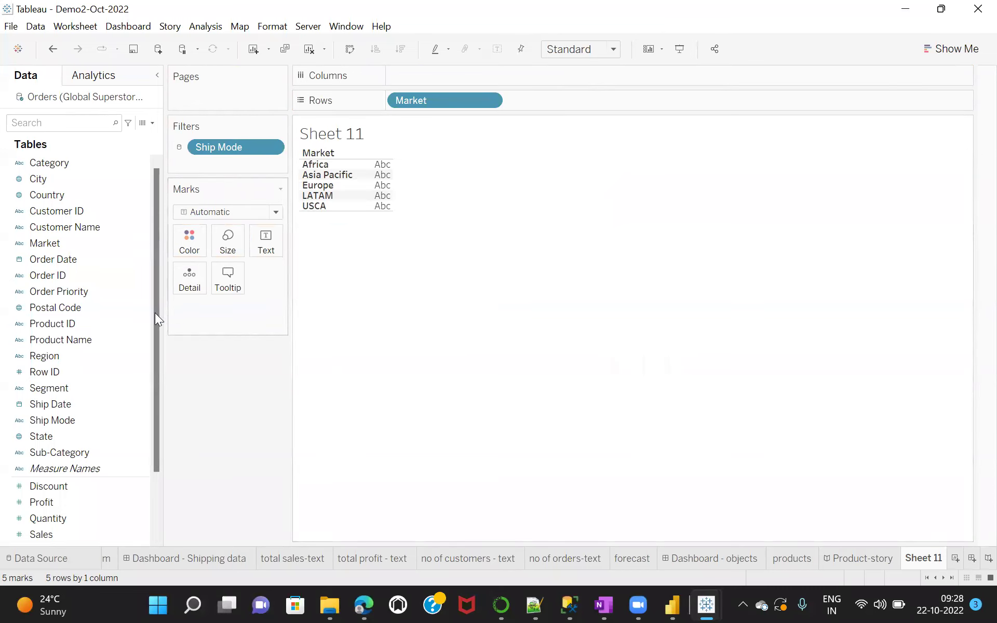
left_click_drag(157, 316, 156, 415)
left_click_drag(48, 423, 418, 78)
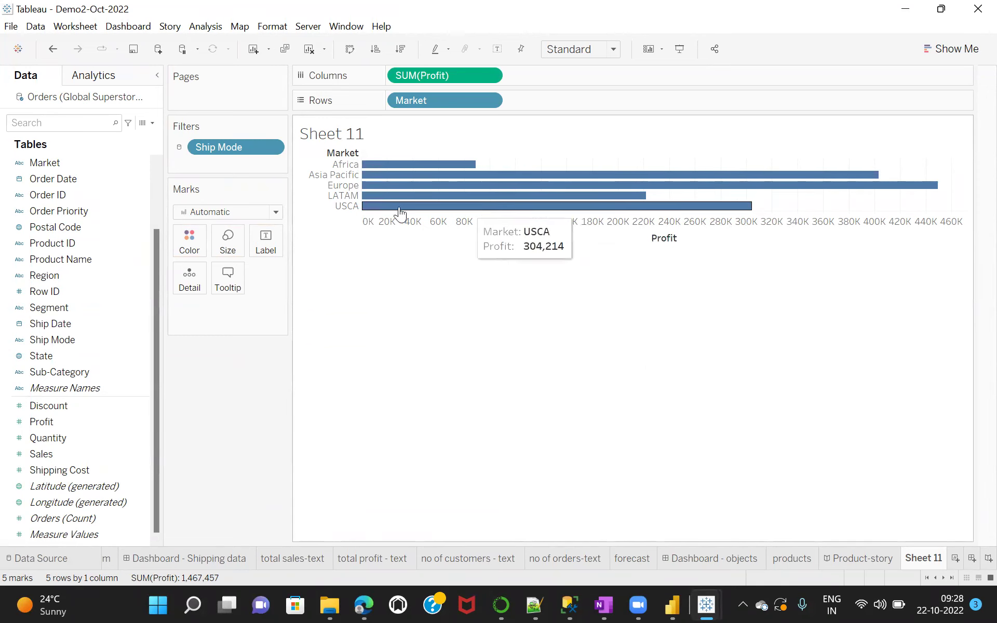
right_click(325, 184)
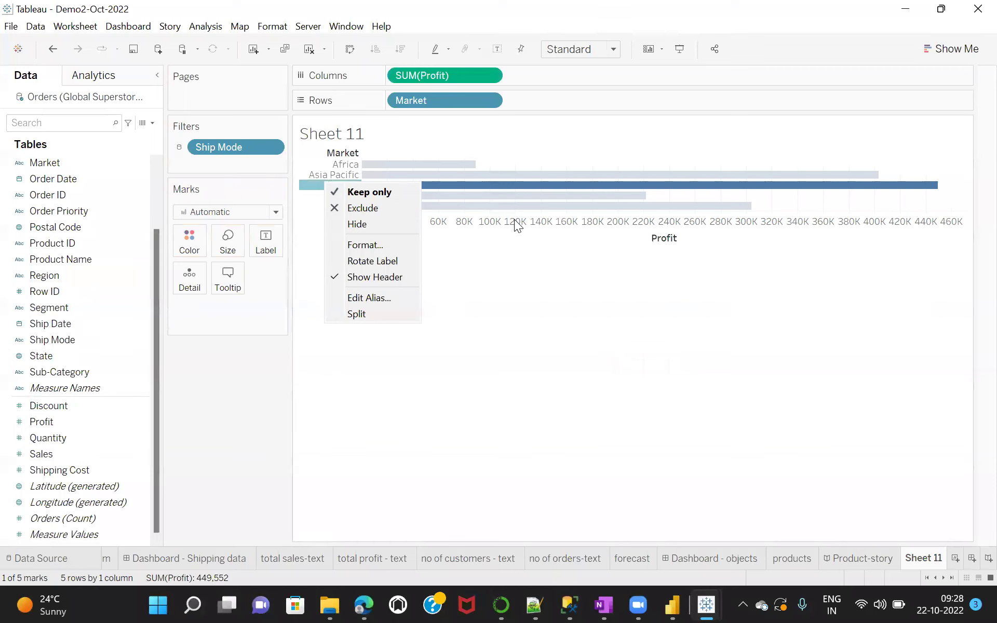
left_click(515, 153)
left_click(514, 154)
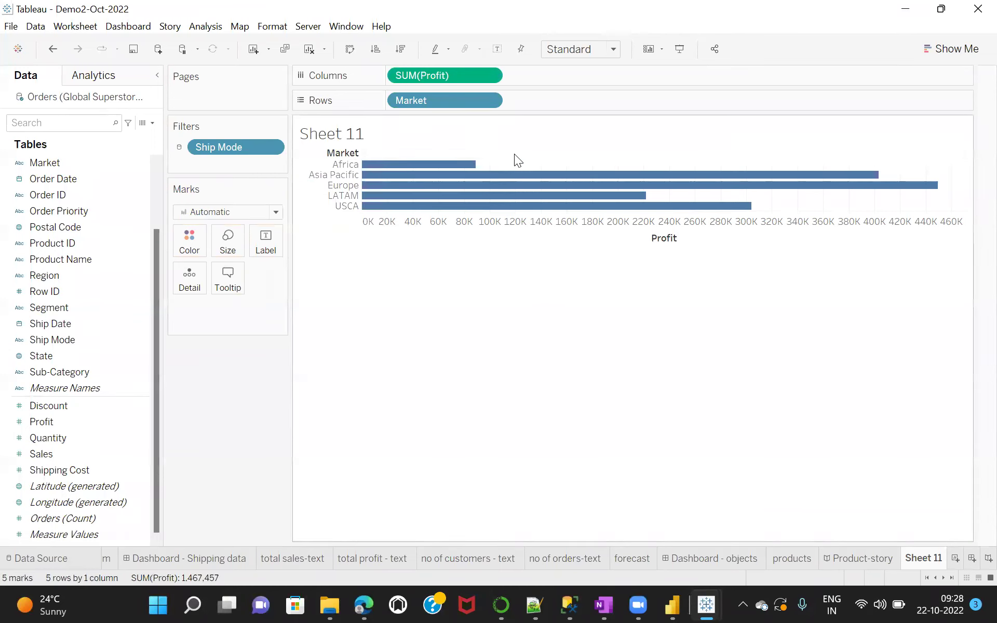
Sort the markets in the bar chart in descending order of Profit.
left_click(400, 47)
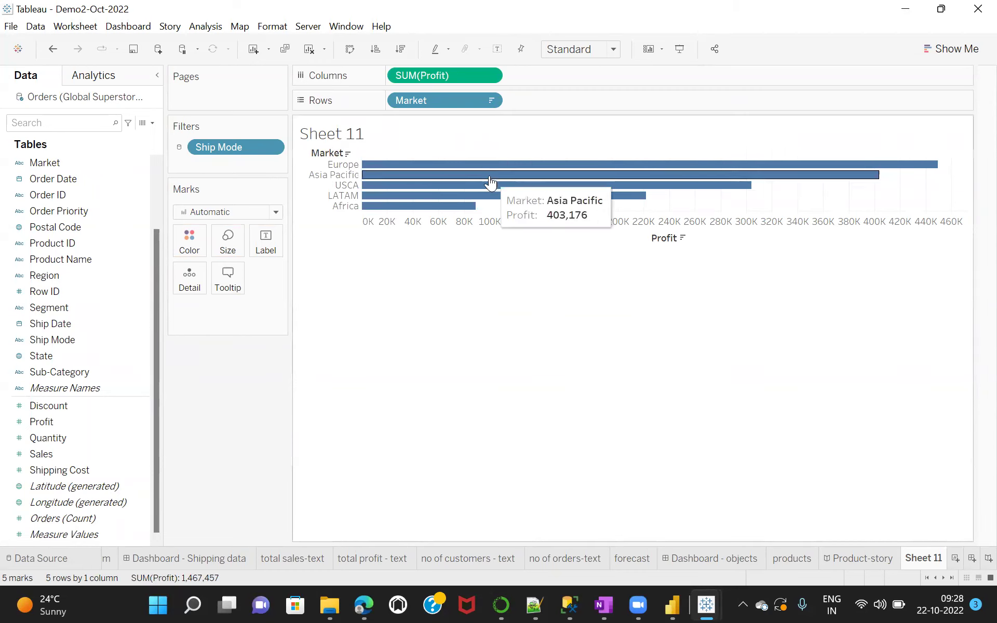
mouse_move(475, 197)
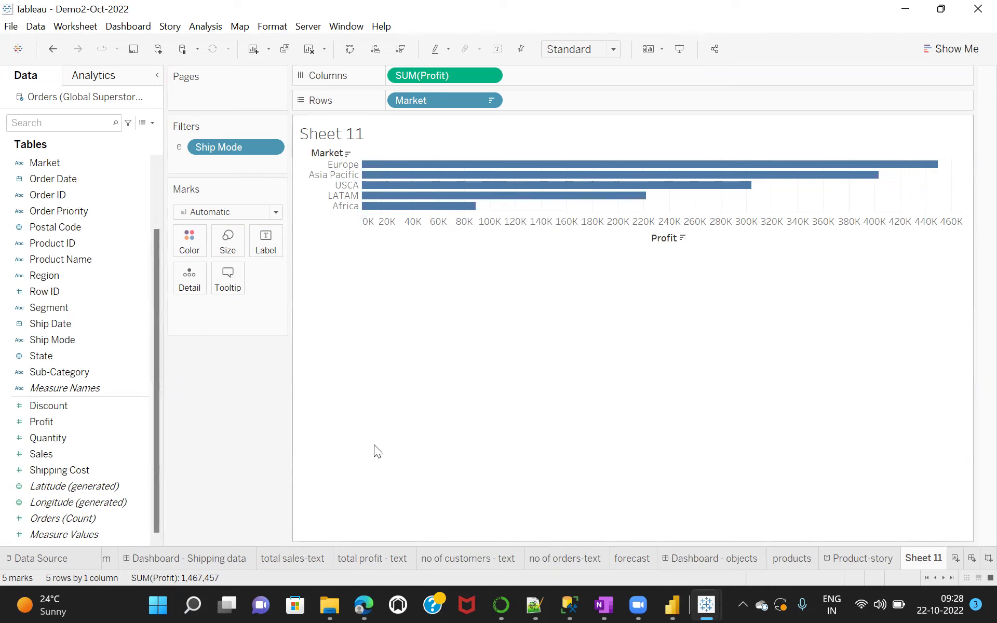
Review the total sales, total profit, customer count and order count text sheets, and the forecast sheet.
left_click(287, 561)
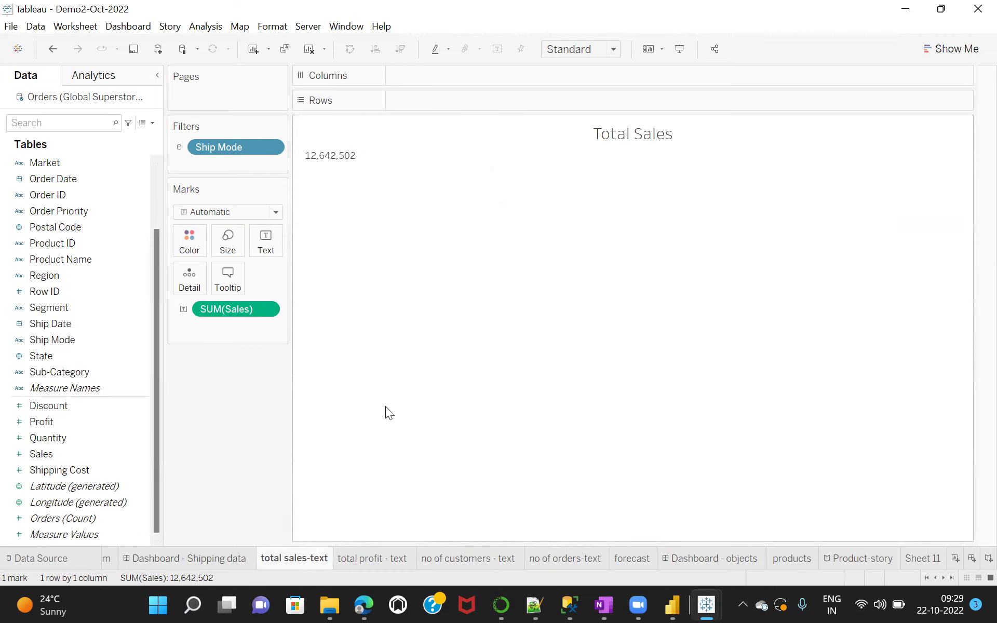
left_click(373, 559)
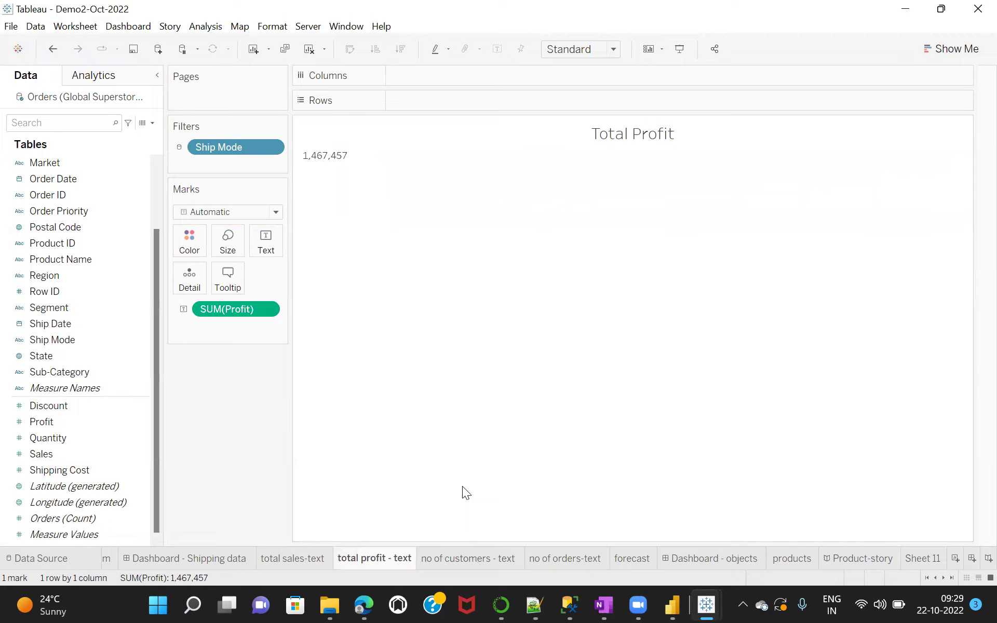
left_click(457, 558)
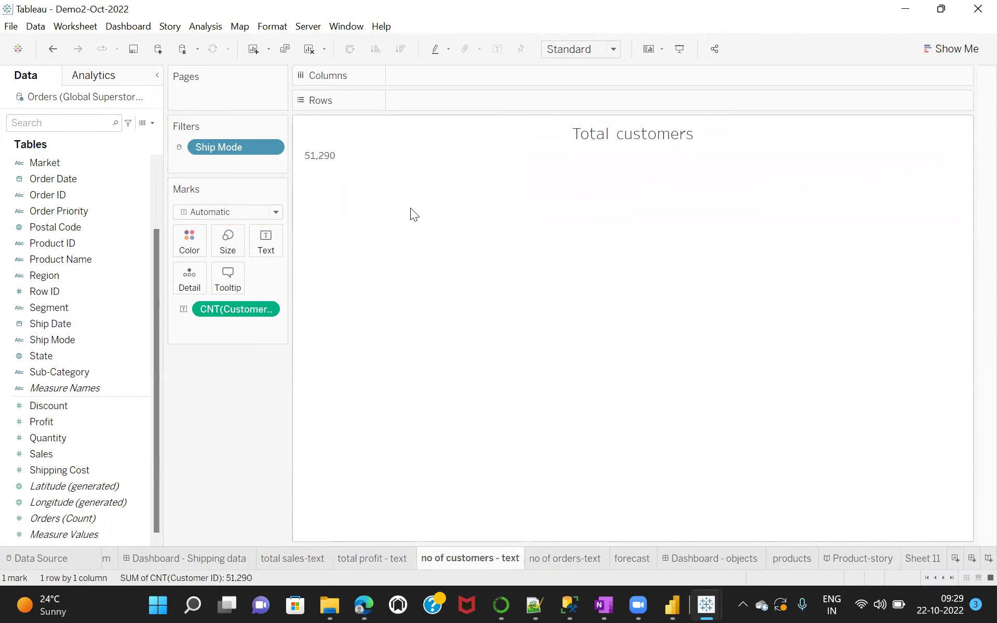
left_click(553, 558)
left_click(632, 558)
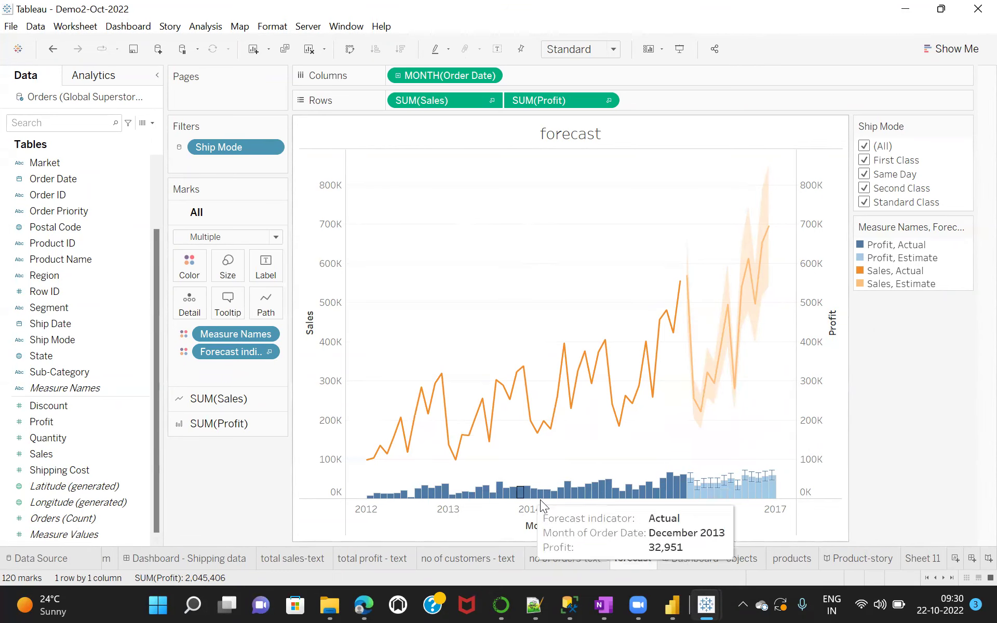
Examine the Dashboard - objects layout, selecting its total sales, profit and customers tiles, forecast chart and Ship Mode filter area.
left_click(689, 558)
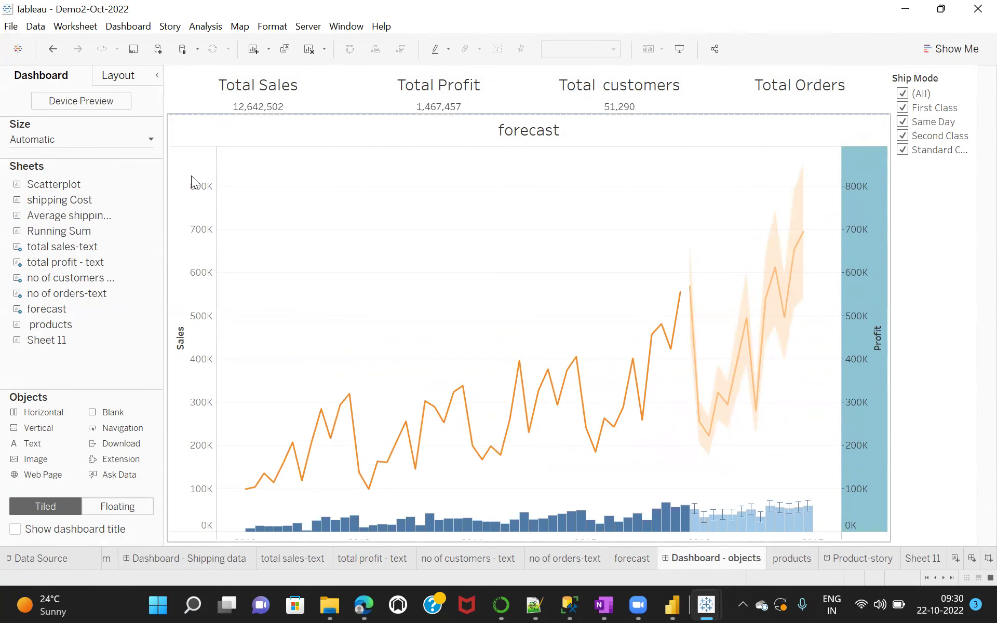
left_click(313, 91)
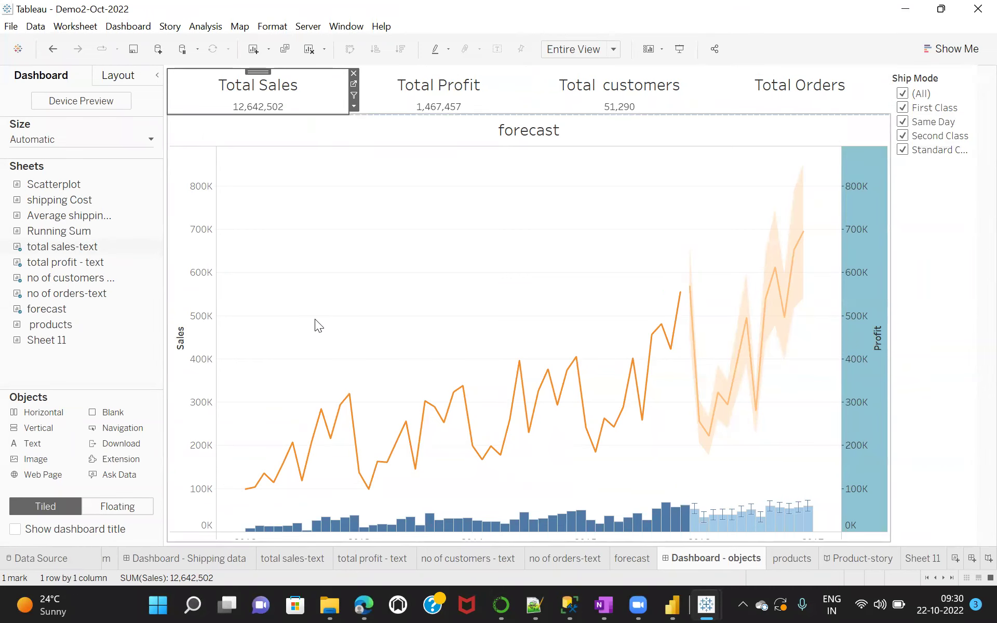
left_click(299, 317)
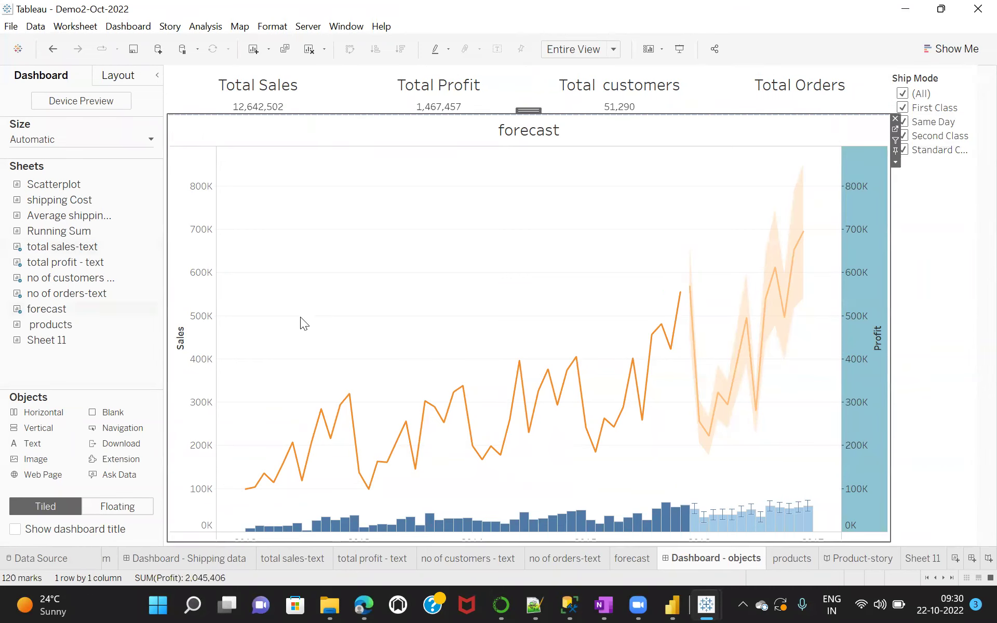
left_click(325, 107)
left_click(503, 95)
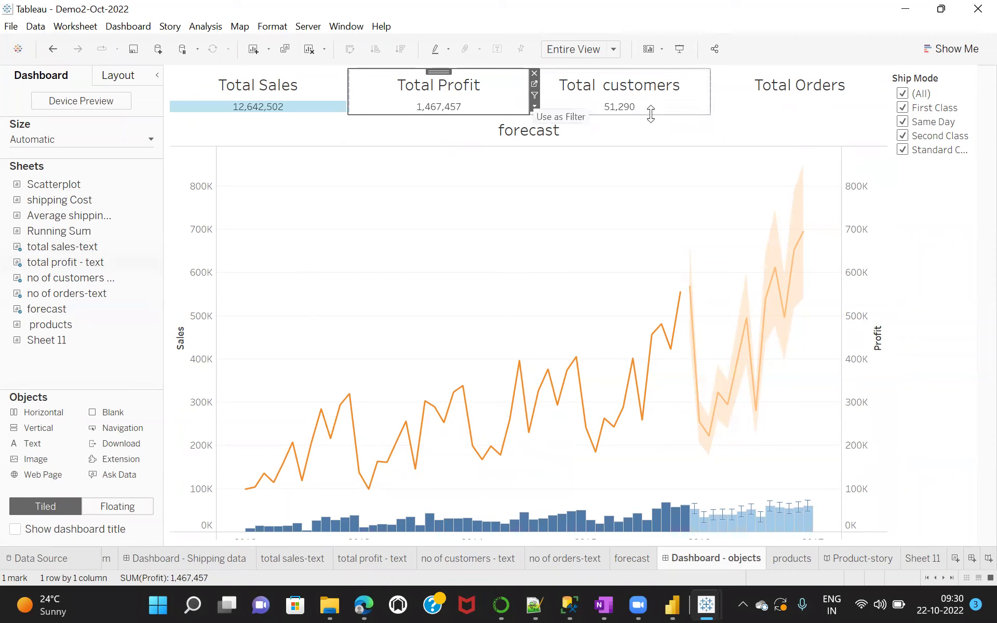
left_click(685, 107)
left_click(526, 218)
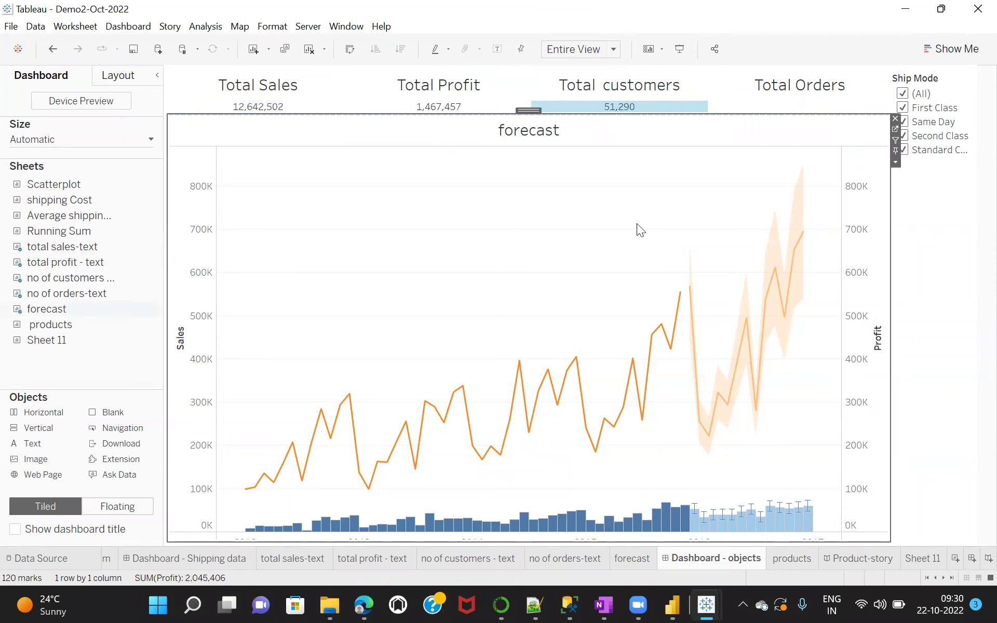
left_click(947, 261)
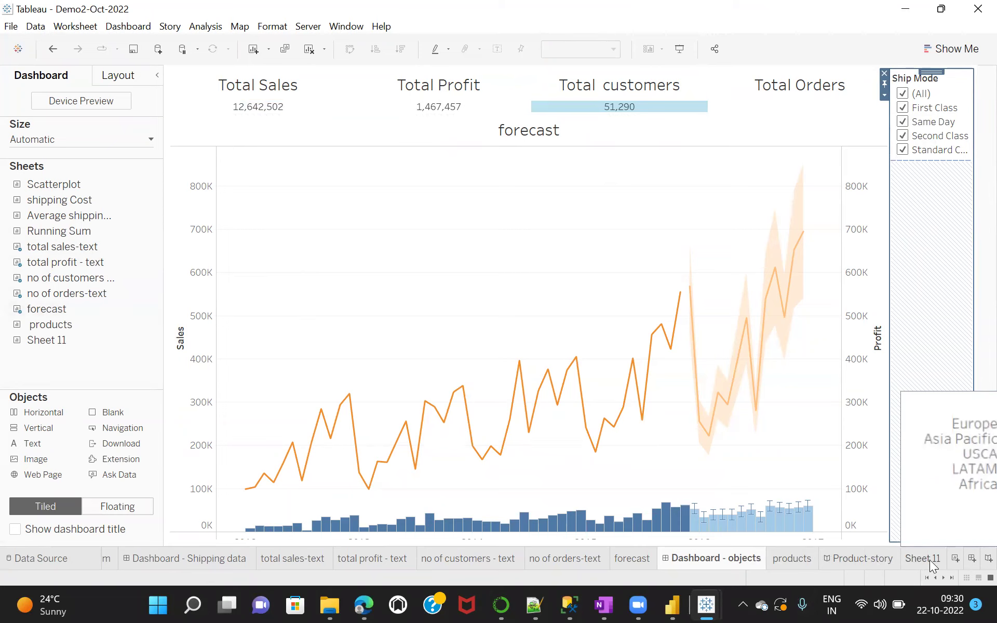
Add a new dashboard, and review the Dashboard - Shipping data, sales, profit, customer and order text sheets and the forecast sheet.
left_click(972, 558)
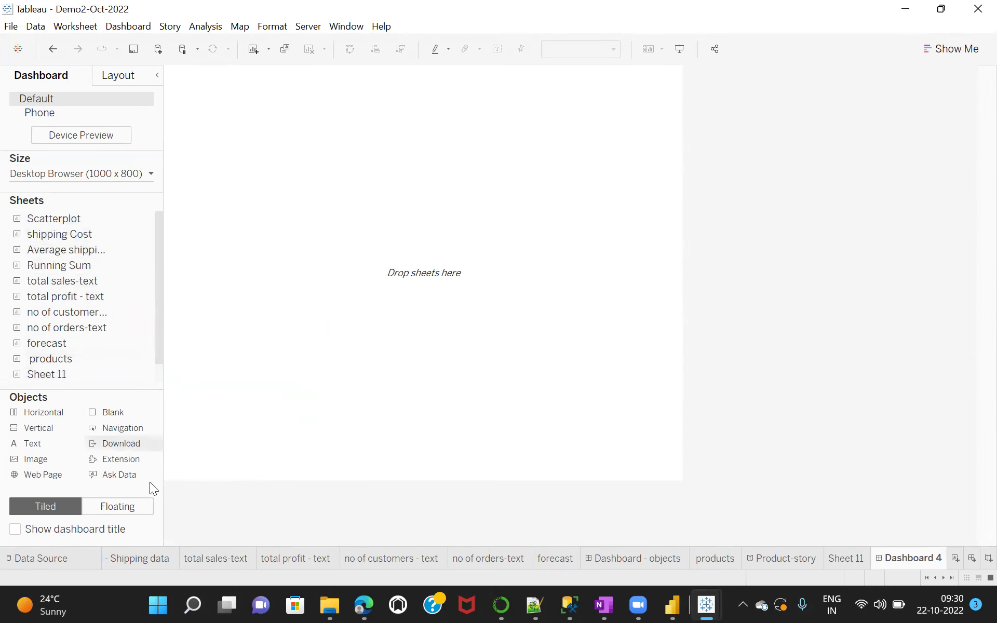
left_click(134, 559)
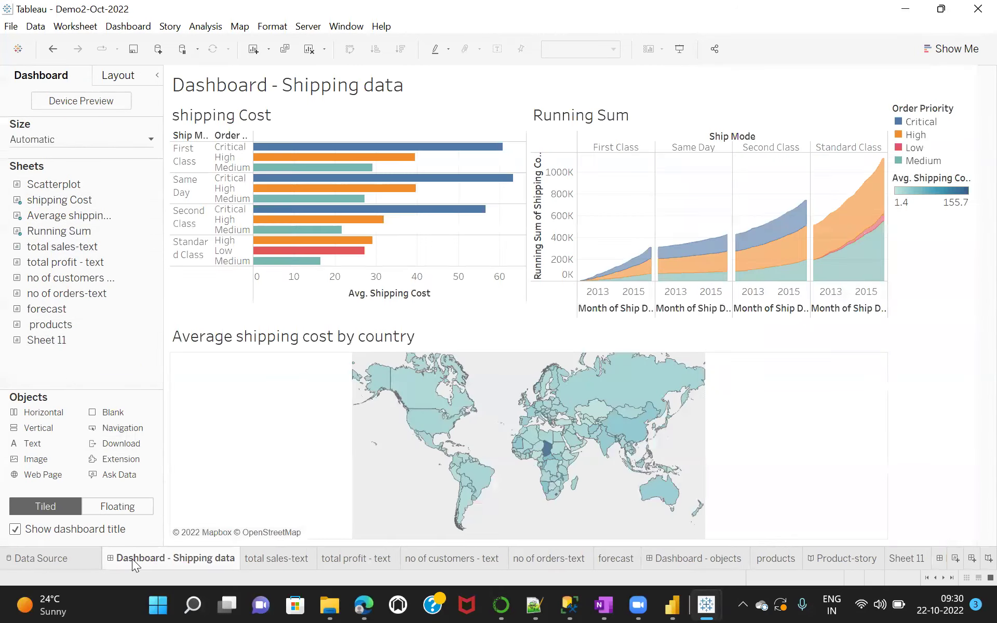
left_click(265, 560)
left_click(357, 558)
left_click(448, 560)
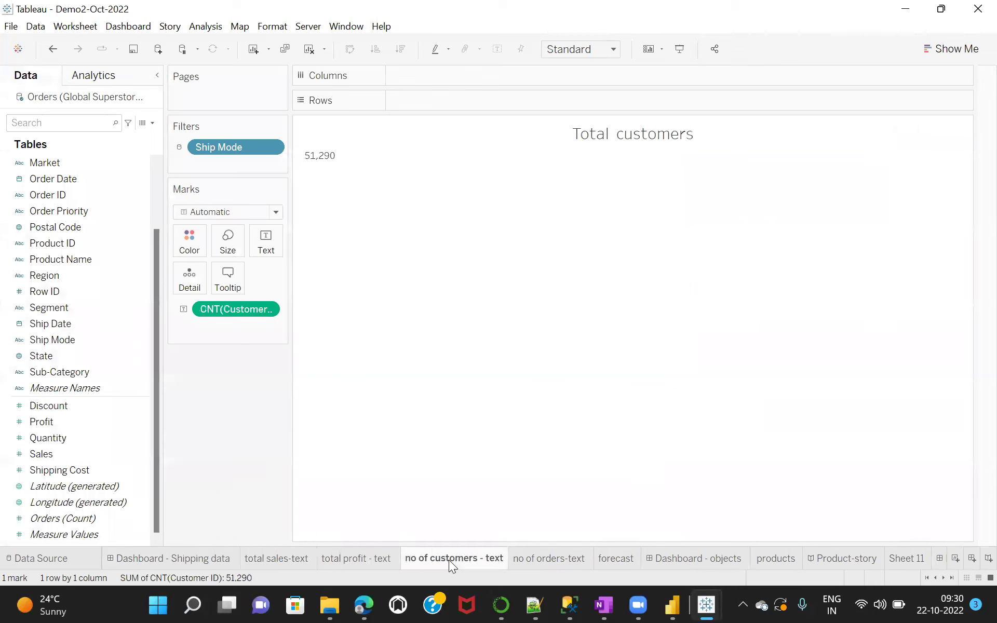
left_click(563, 559)
left_click(591, 560)
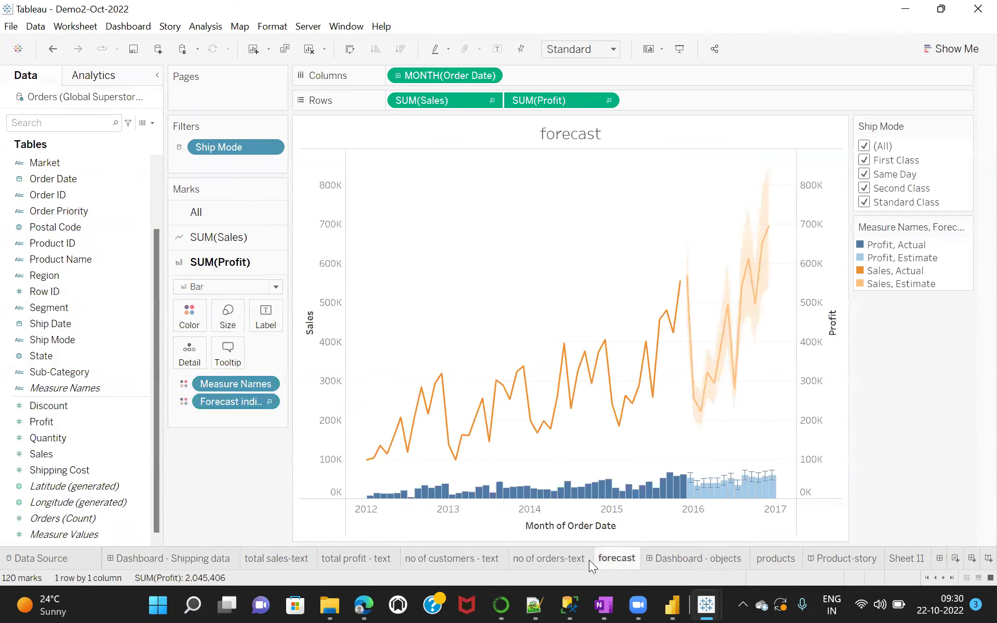
Move Sheet 11 ahead of Product-story in the sheet order, and add another new dashboard.
left_click(897, 559)
left_click_drag(954, 563, 842, 568)
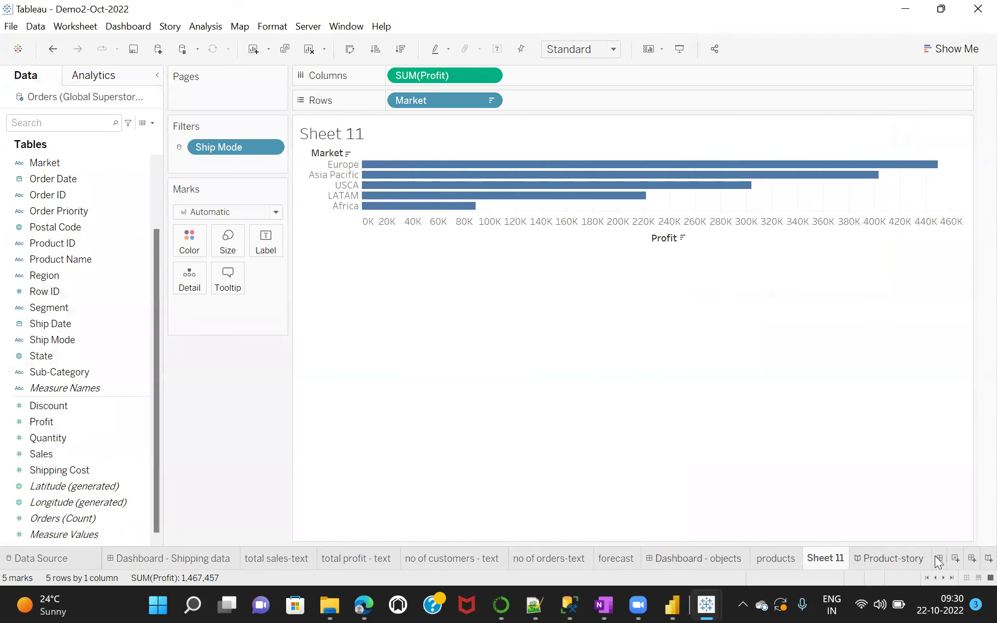
left_click(971, 558)
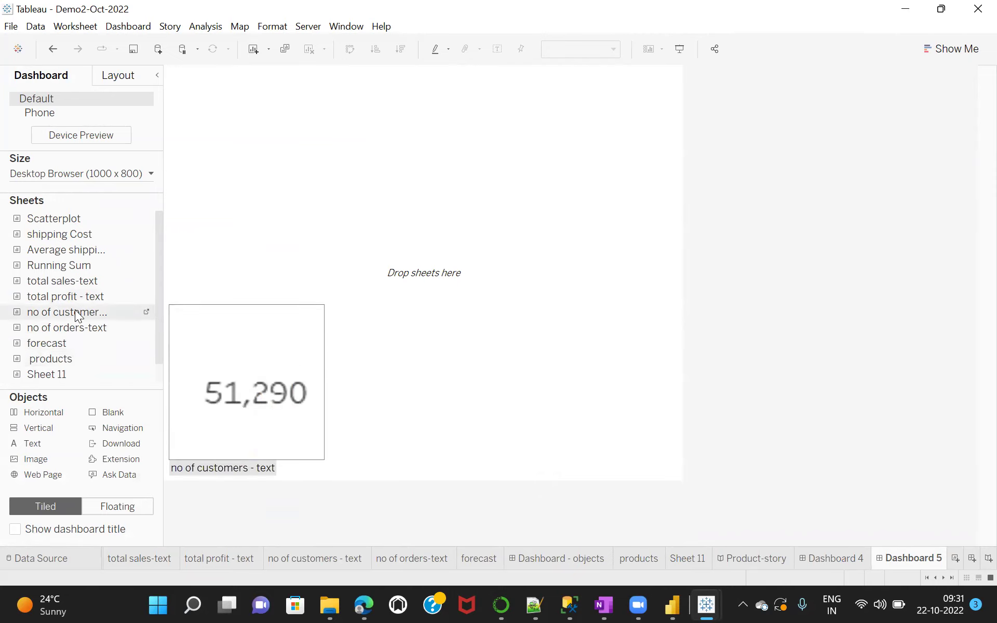
Try the no of customers - text sheet directly on the empty dashboard, and remove it.
left_click_drag(58, 313, 252, 212)
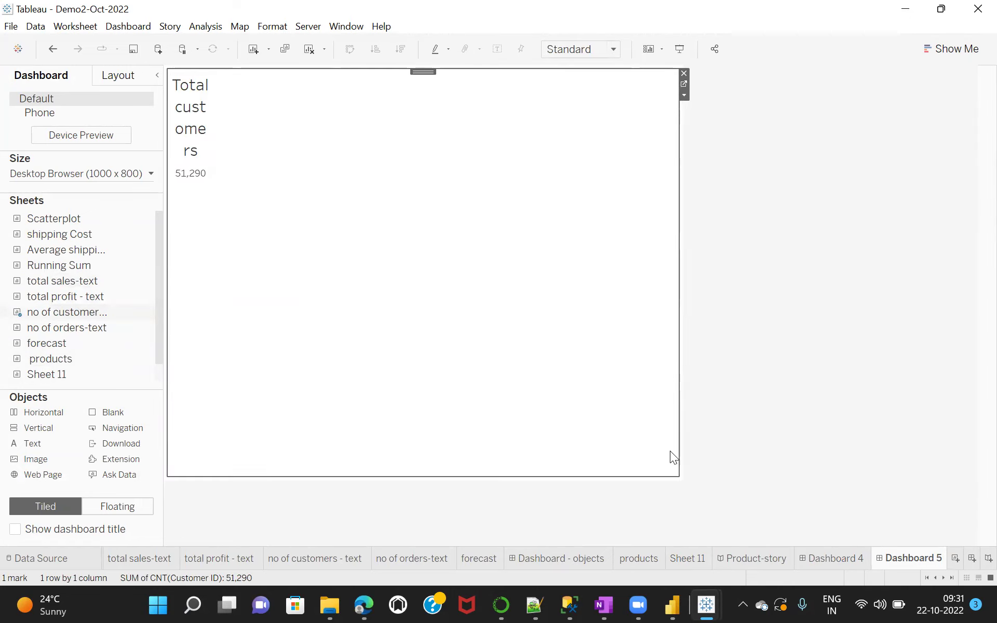
left_click(684, 74)
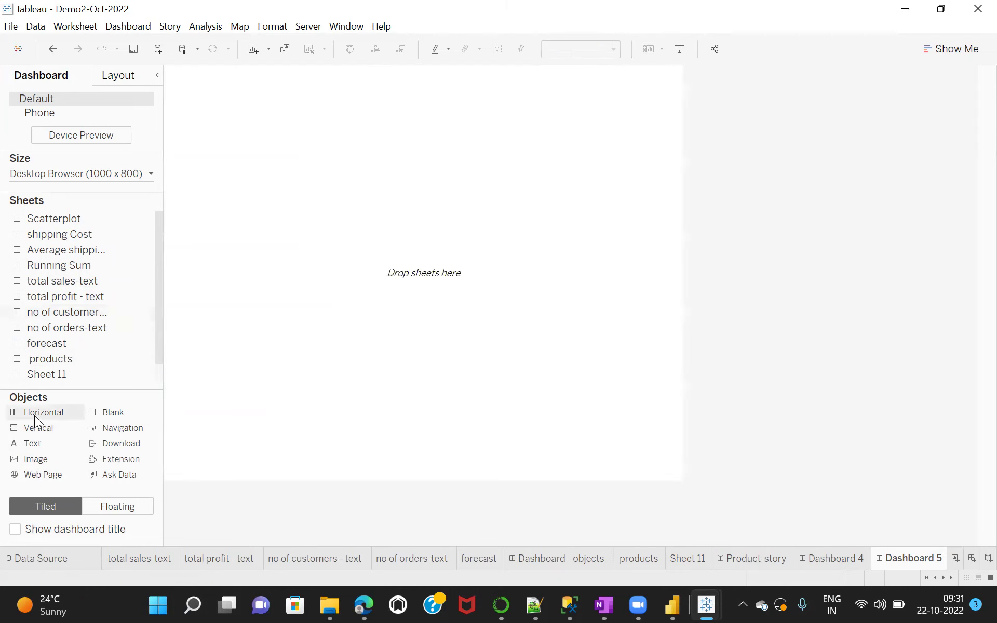
Place a Horizontal container on the dashboard and add the Scatterplot sheet to it.
left_click_drag(34, 415, 327, 357)
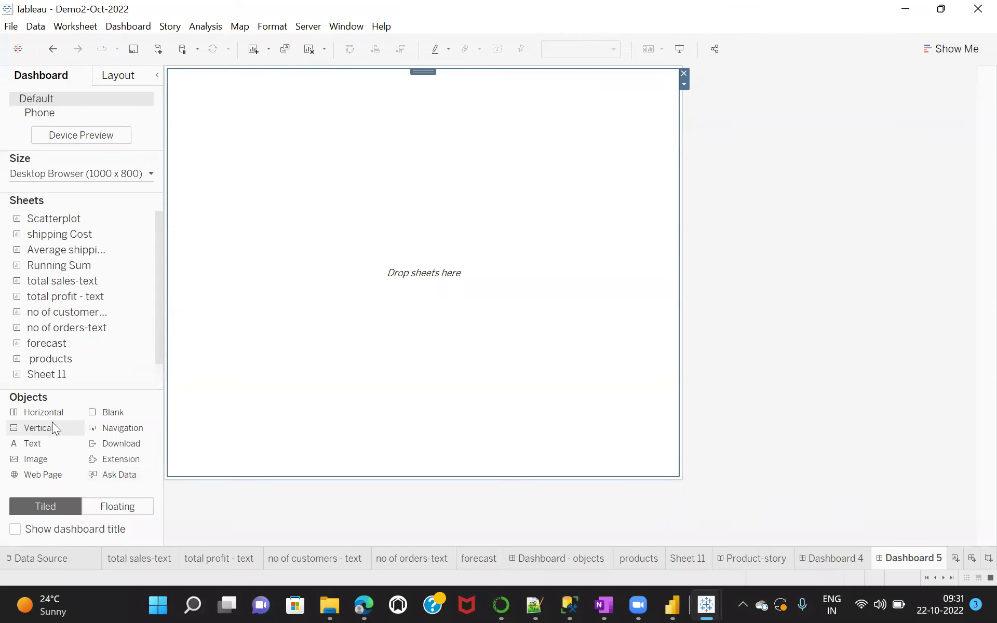
mouse_move(43, 221)
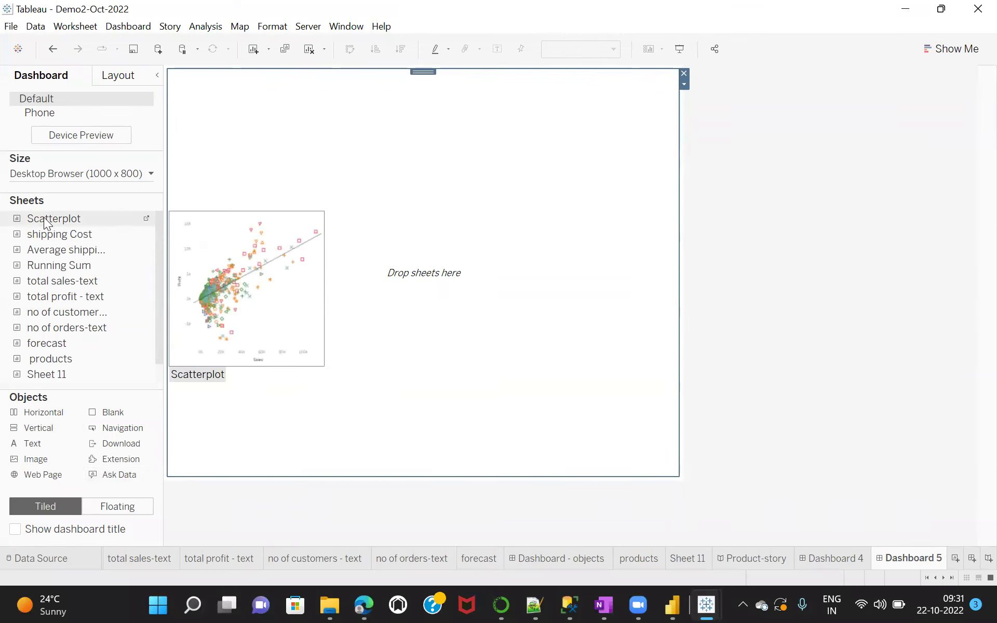
left_click_drag(45, 217, 243, 204)
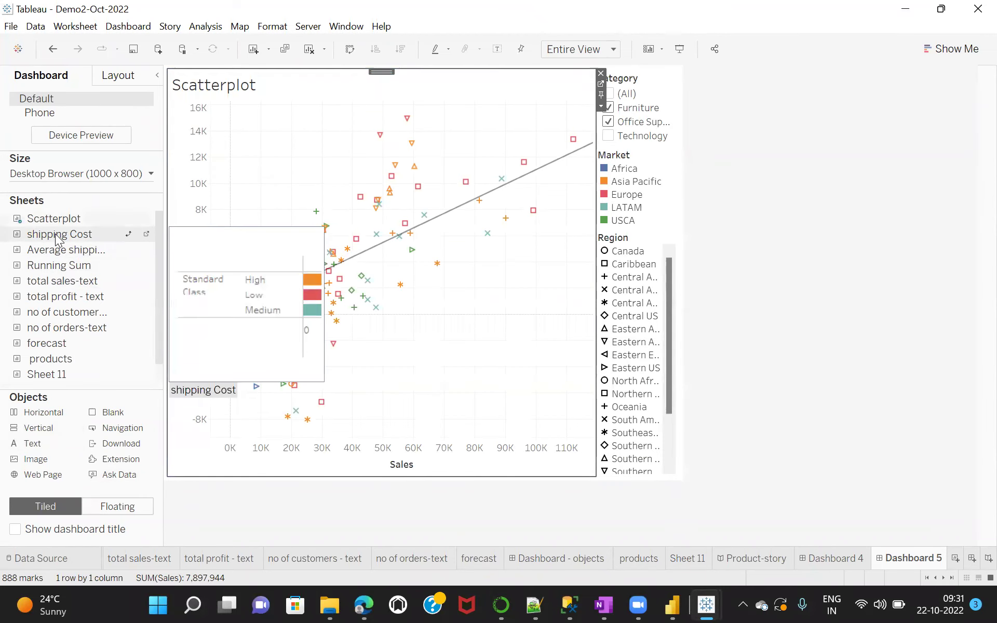
Place the shipping Cost sheet directly to the right of the Scatterplot instead of among its legends.
left_click_drag(599, 291, 629, 305)
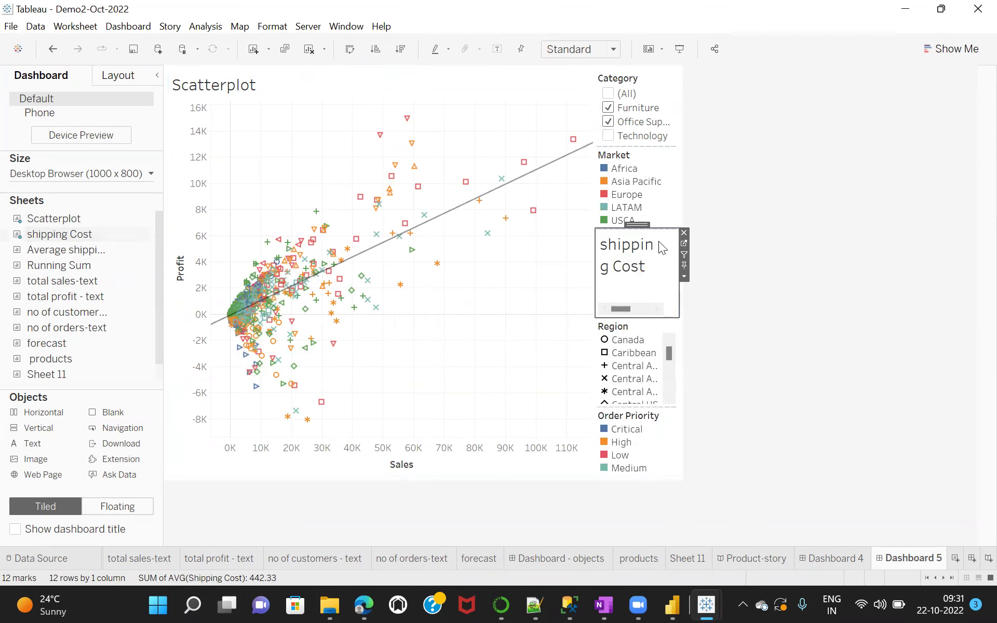
left_click(685, 232)
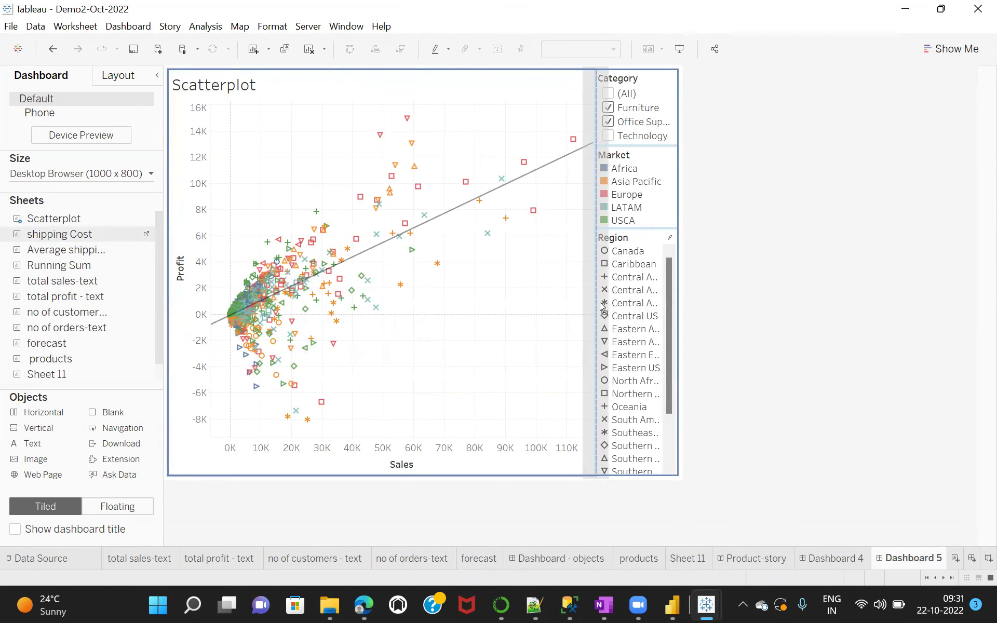
key("ctrl+z")
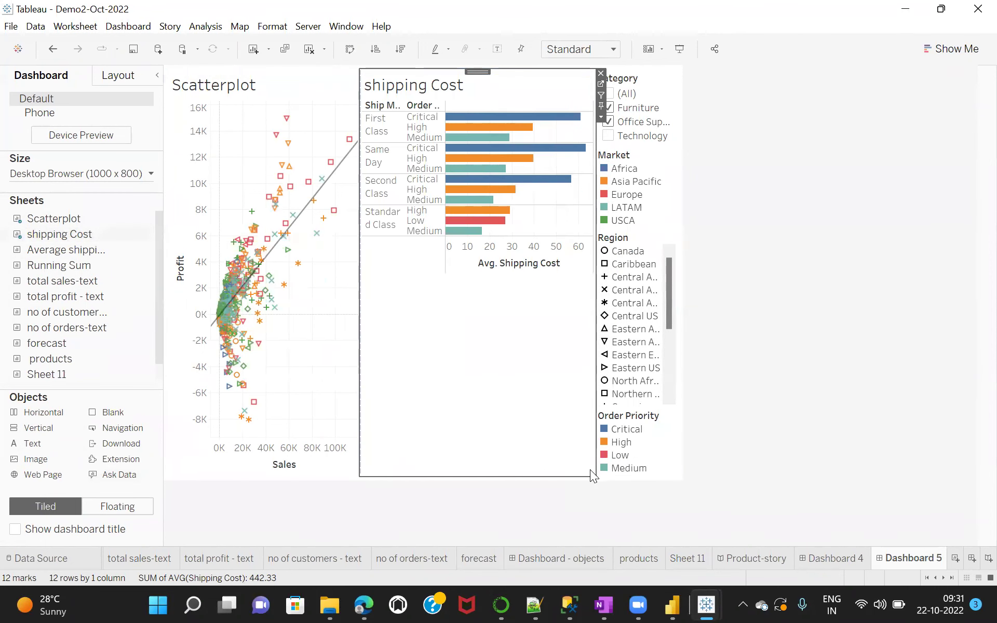
Add a Vertical container across the dashboard's lower half and place the forecast sheet in it.
left_click_drag(62, 312, 82, 333)
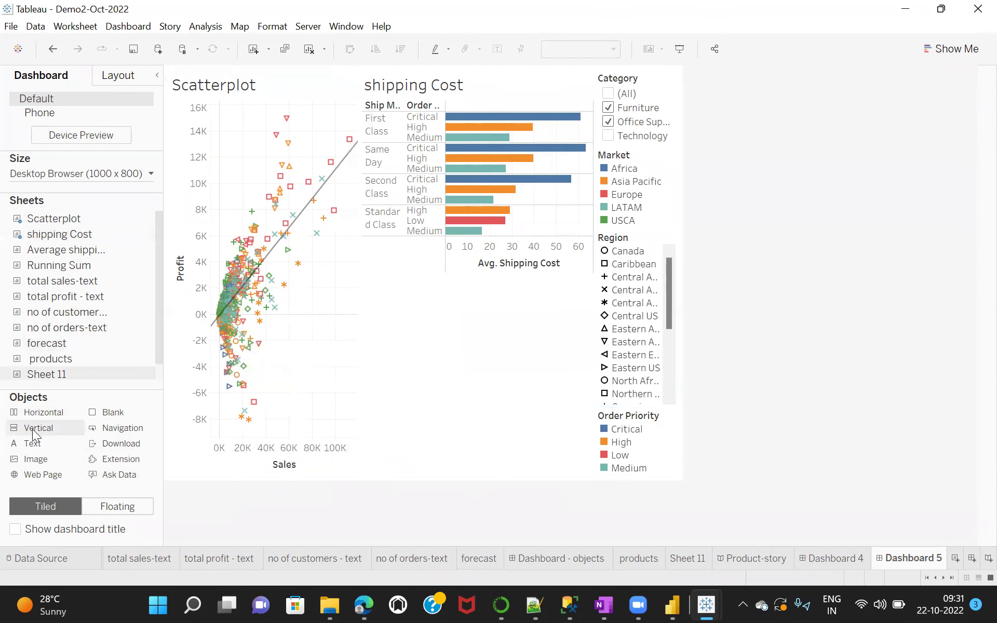
left_click_drag(32, 429, 300, 465)
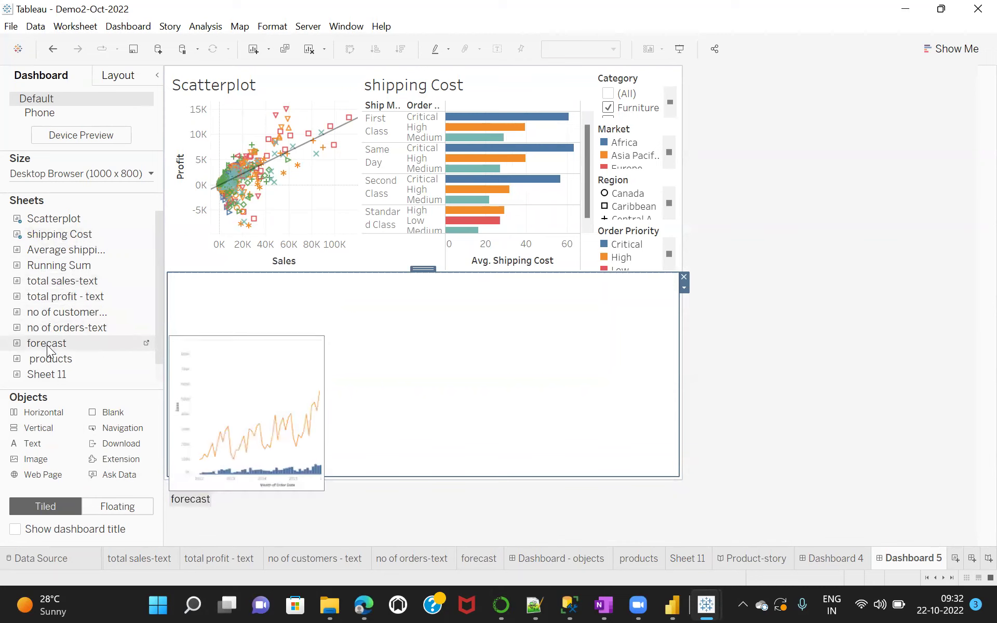
left_click_drag(47, 344, 312, 355)
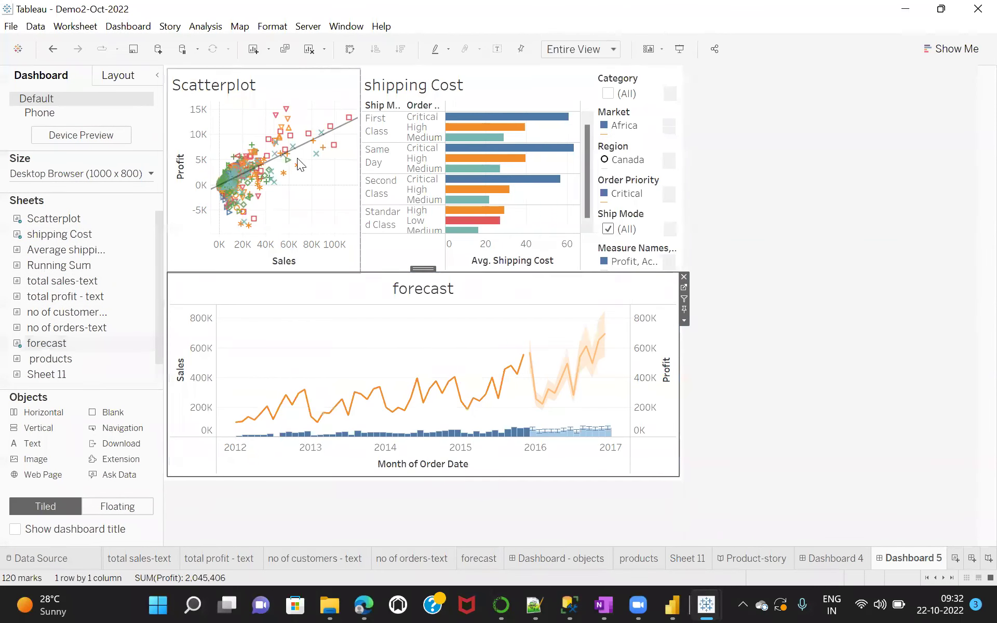
Insert an empty object across the top of the dashboard, above the Scatterplot and shipping Cost charts.
mouse_move(153, 244)
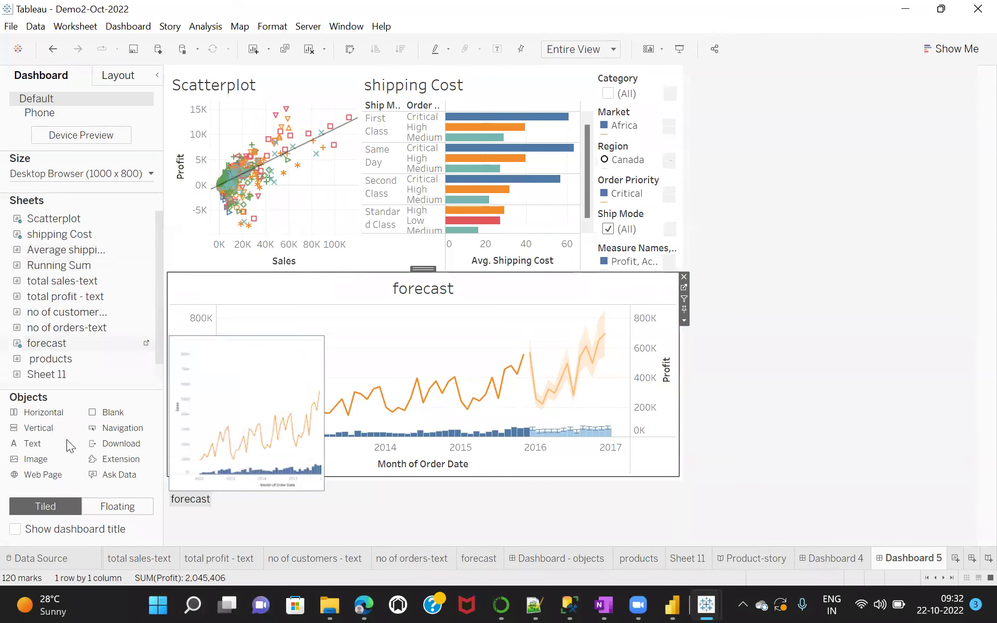
left_click_drag(227, 249, 320, 76)
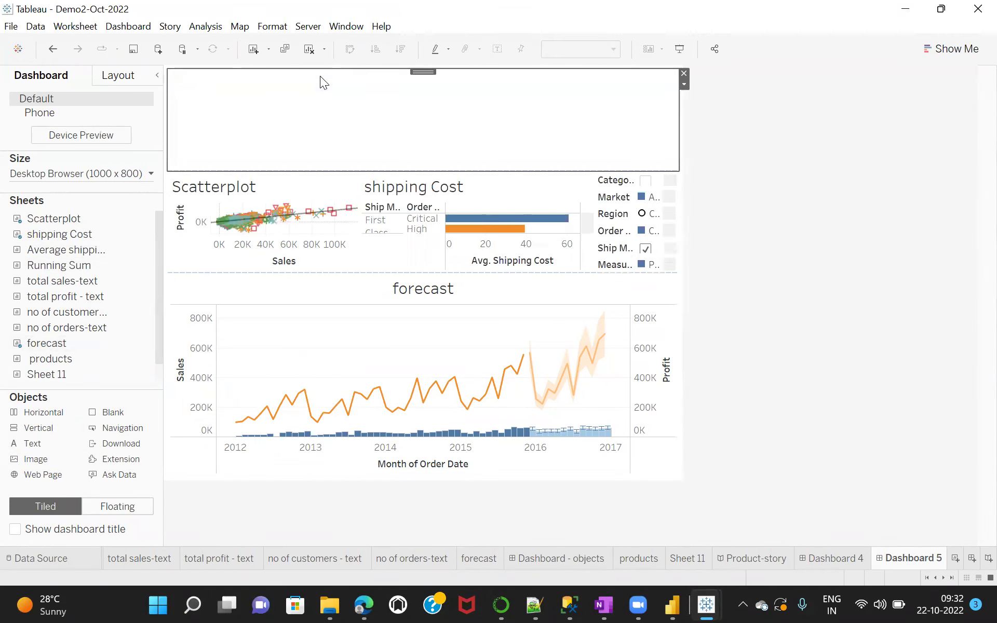
Place the no of orders-text, no of customers - text and total profit - text sheets side by side in the top row.
mouse_move(95, 255)
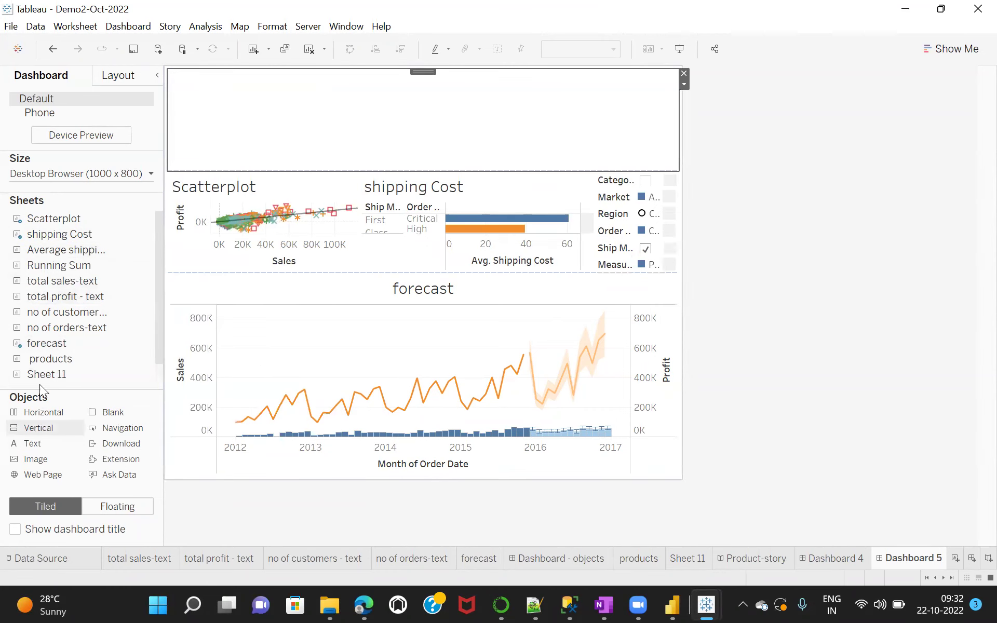
mouse_move(50, 327)
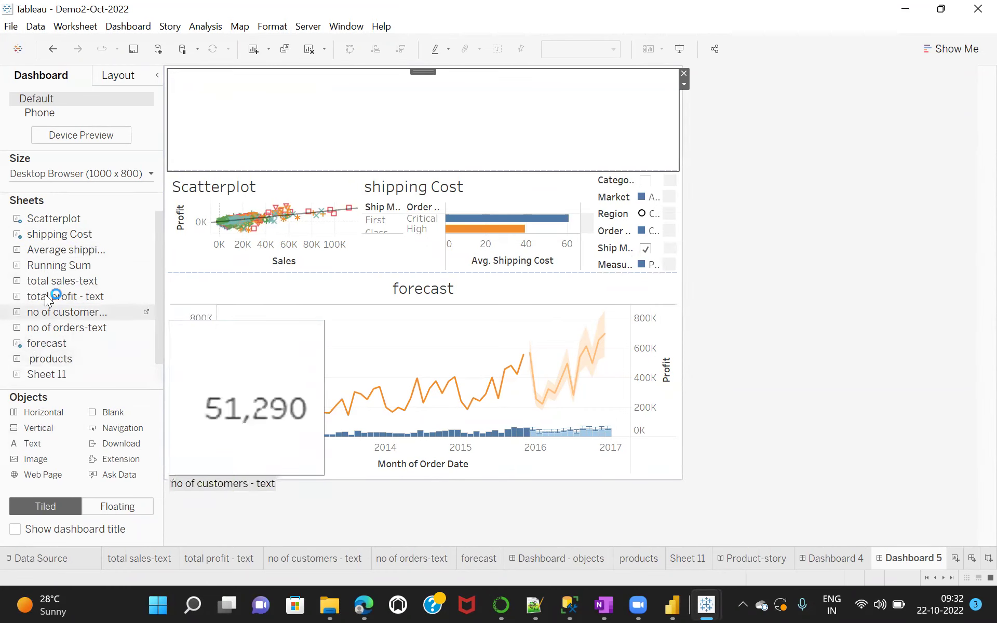
mouse_move(60, 251)
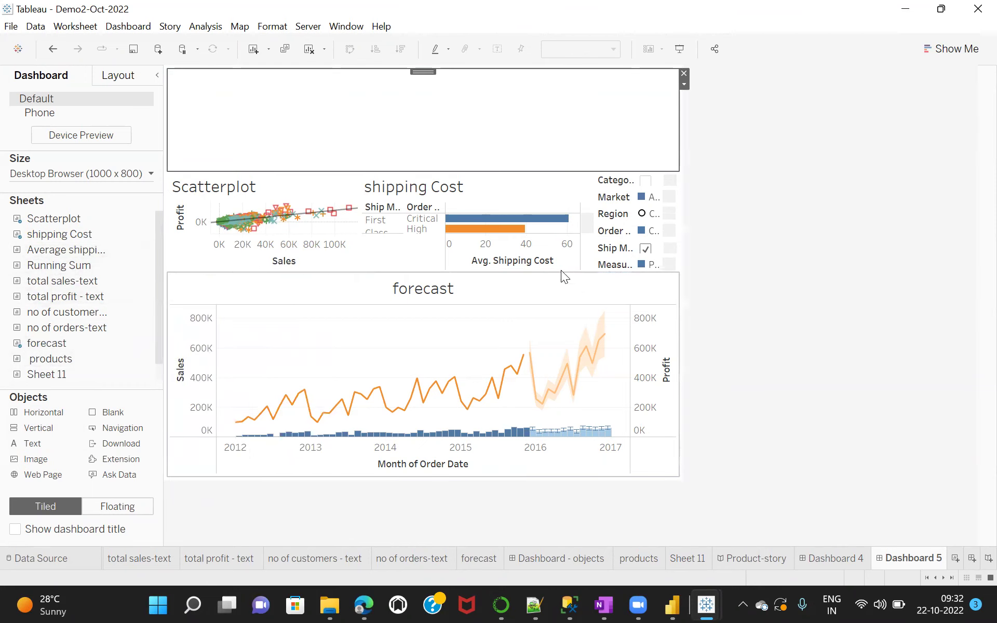
mouse_move(461, 233)
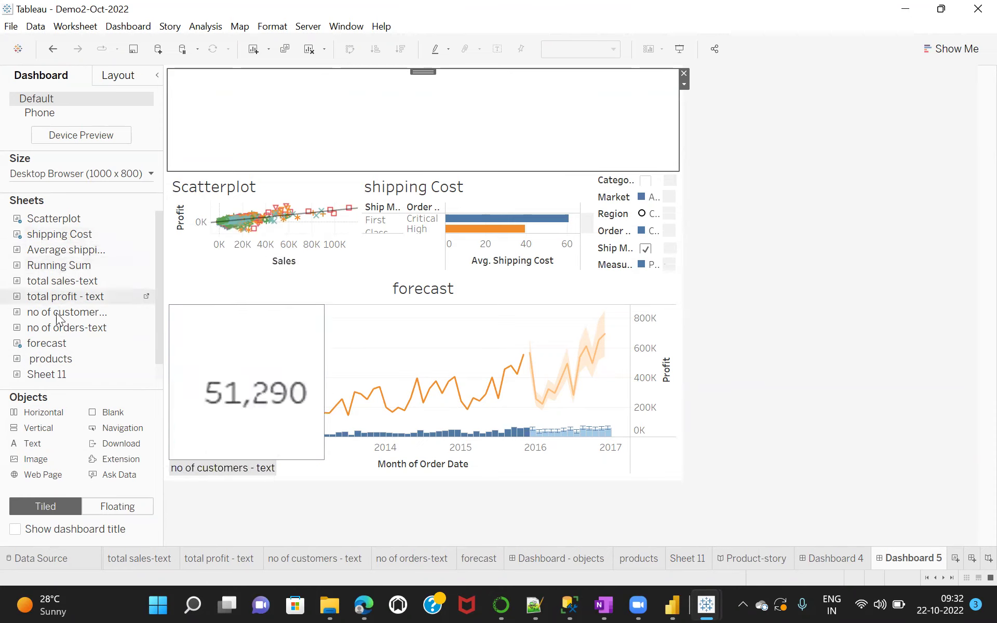
left_click_drag(50, 328, 241, 114)
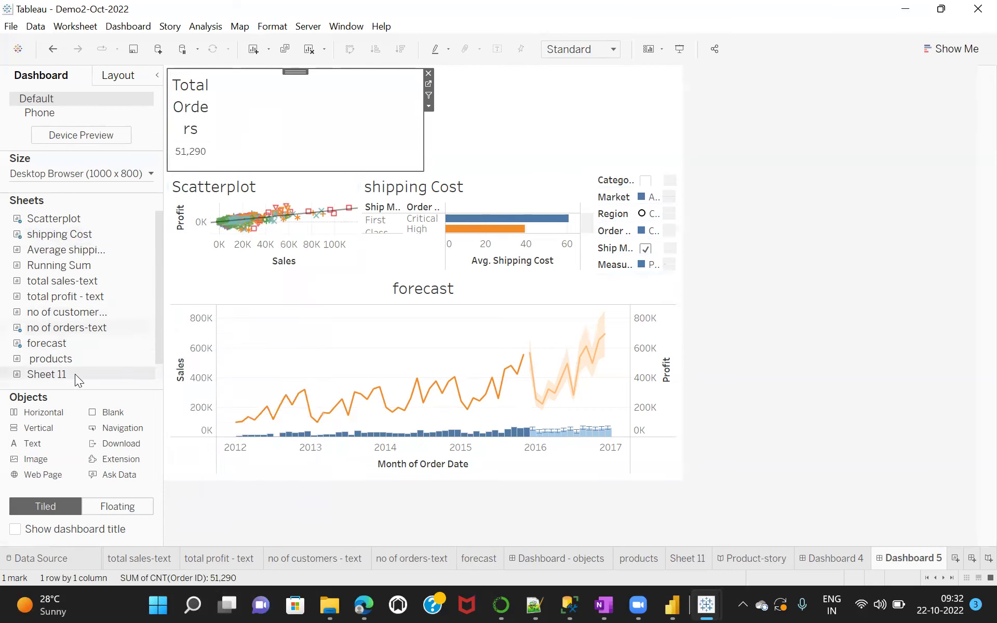
mouse_move(57, 337)
mouse_move(65, 312)
left_mouse_down()
mouse_move(78, 265)
mouse_move(439, 132)
mouse_move(401, 118)
left_mouse_up()
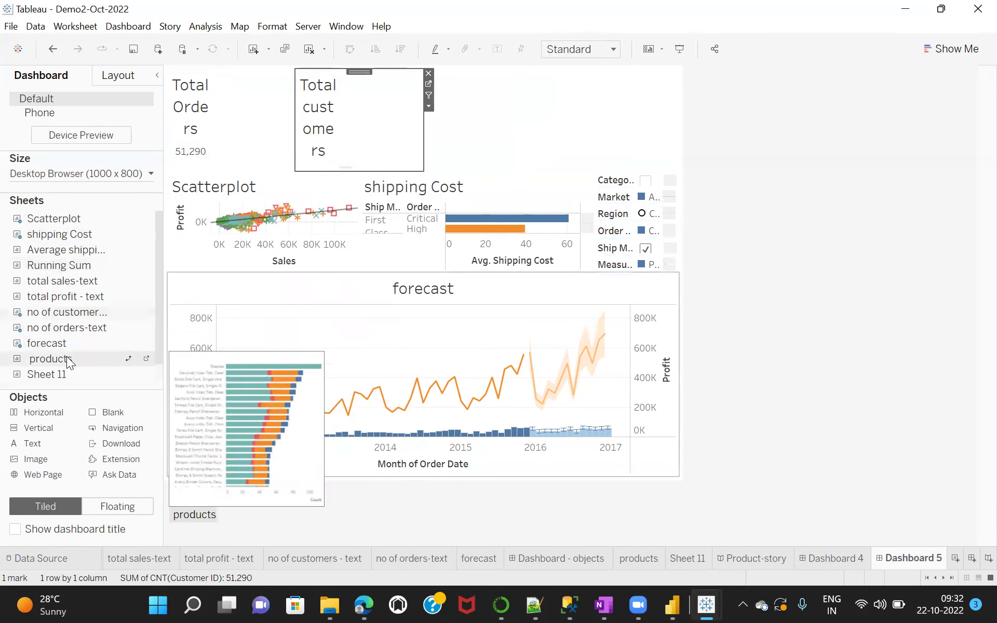
mouse_move(60, 371)
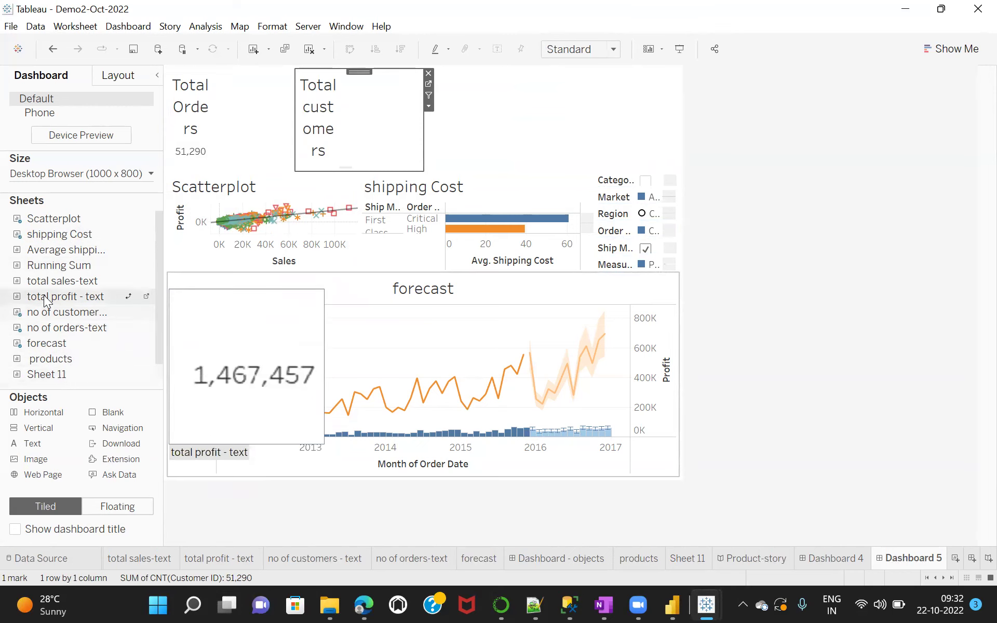
left_click_drag(44, 294, 607, 107)
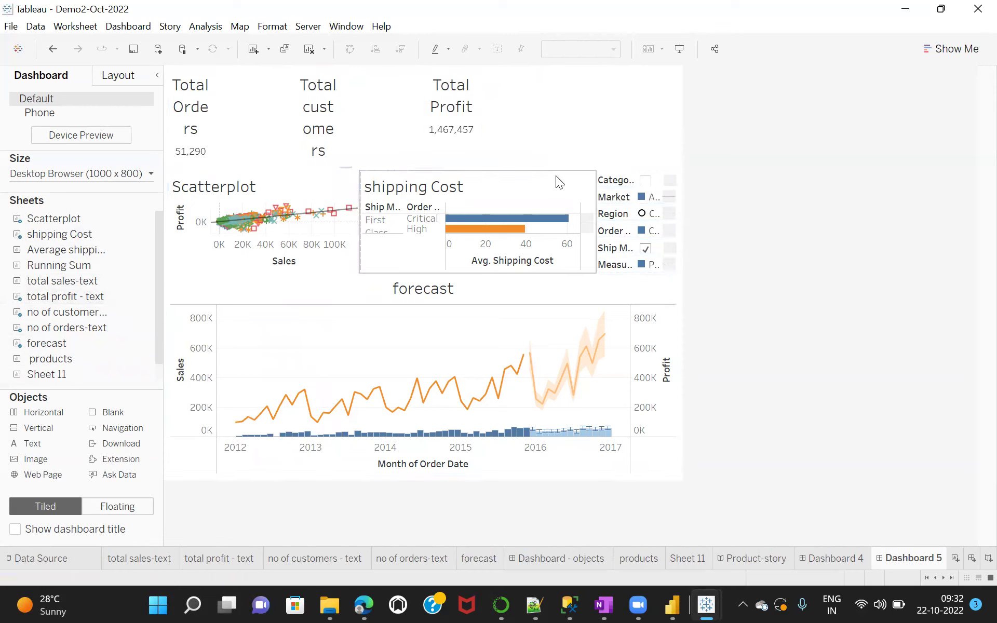
Left-align the Total Profit title and choose font size 10 for it.
left_click(529, 148)
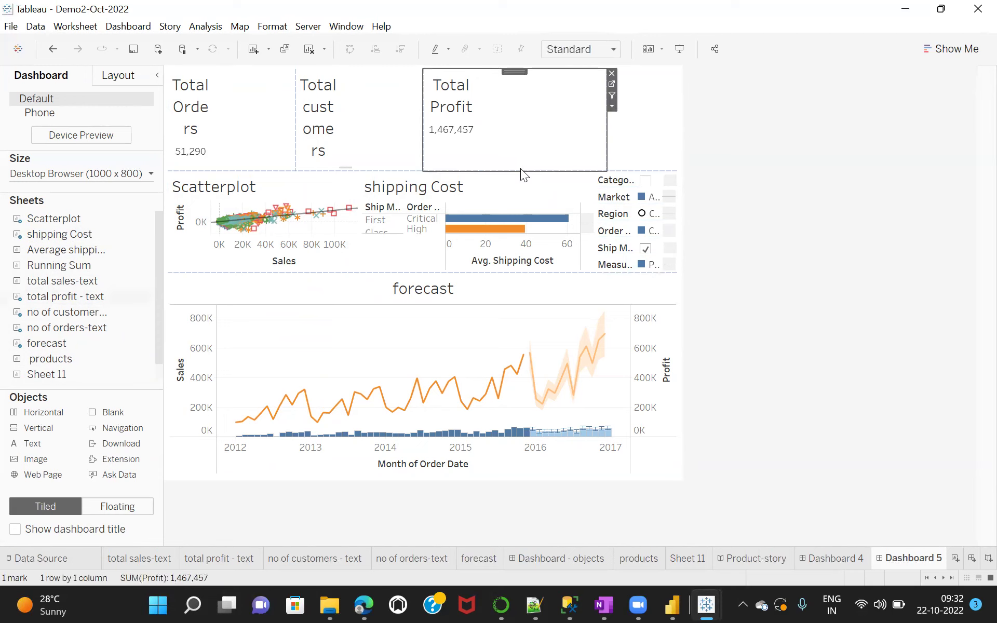
double_click(466, 108)
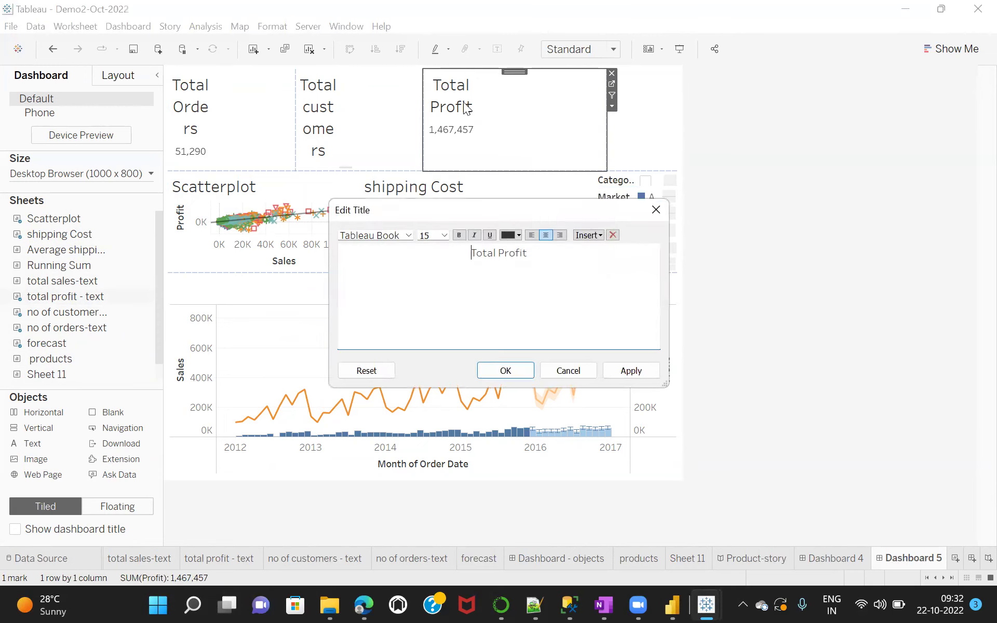
left_click(535, 235)
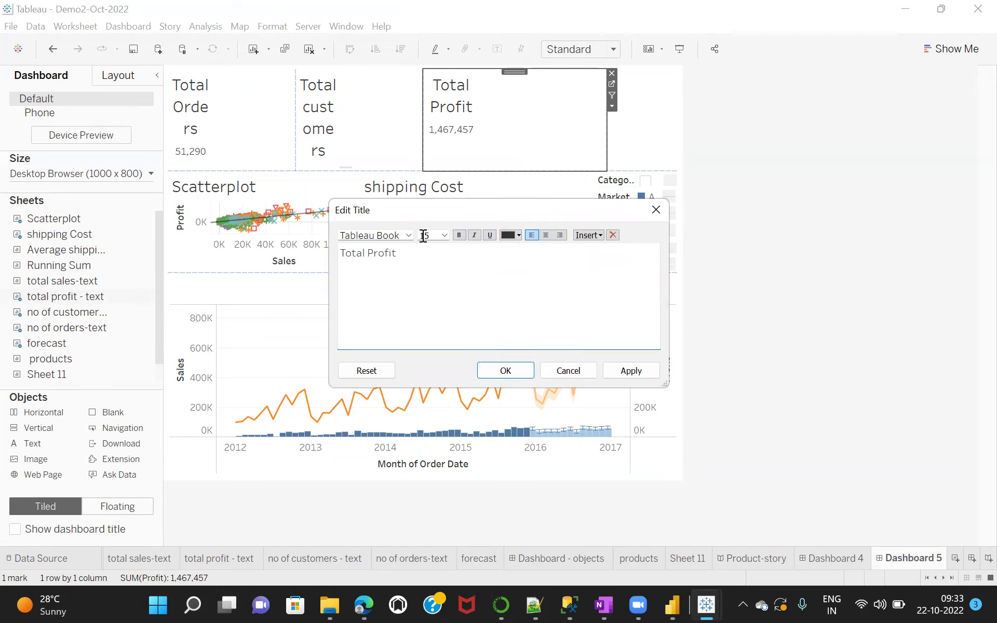
left_click(445, 237)
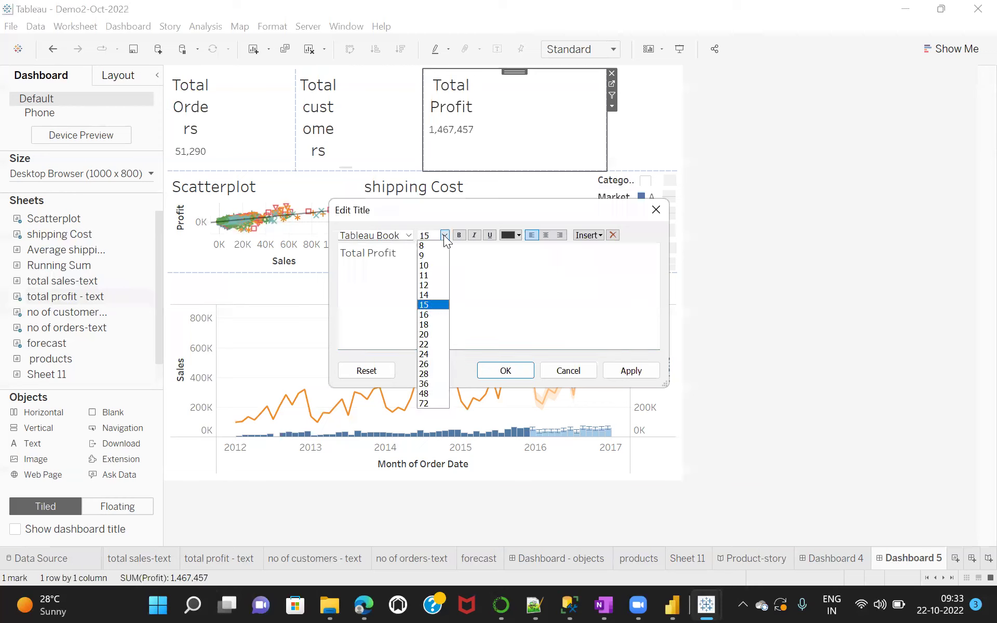
left_click(428, 268)
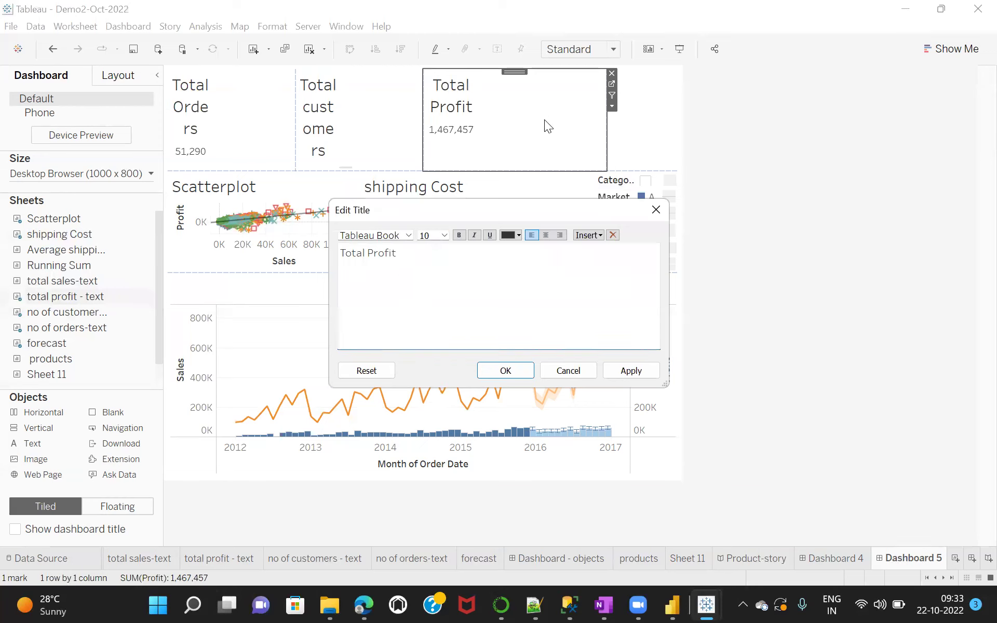
left_click(633, 370)
left_click(521, 370)
Widen the Total customers and Total Profit tiles in the dashboard's top row.
left_click(395, 111)
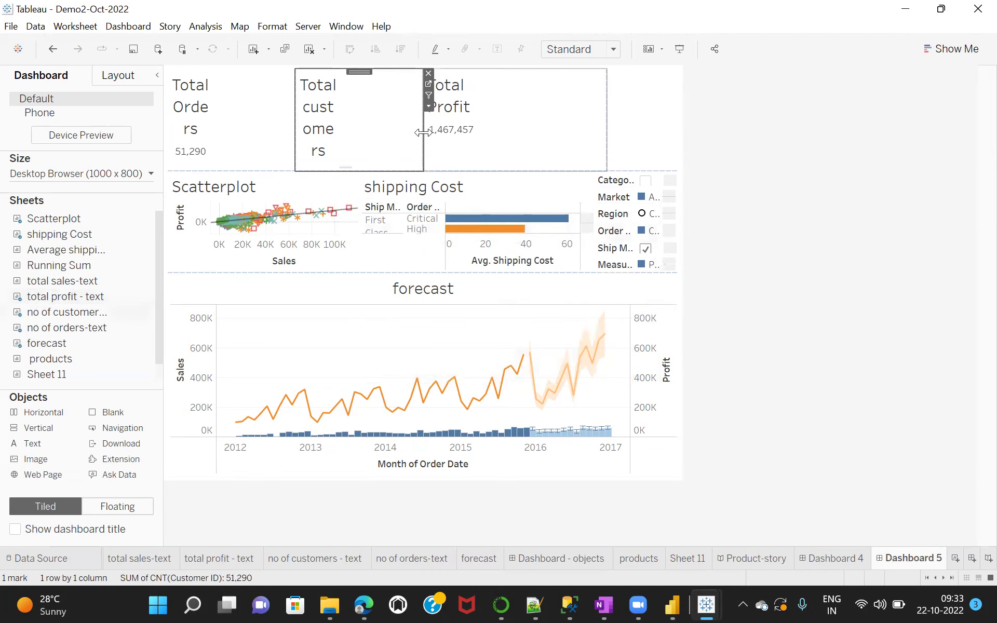
left_click_drag(423, 133, 540, 111)
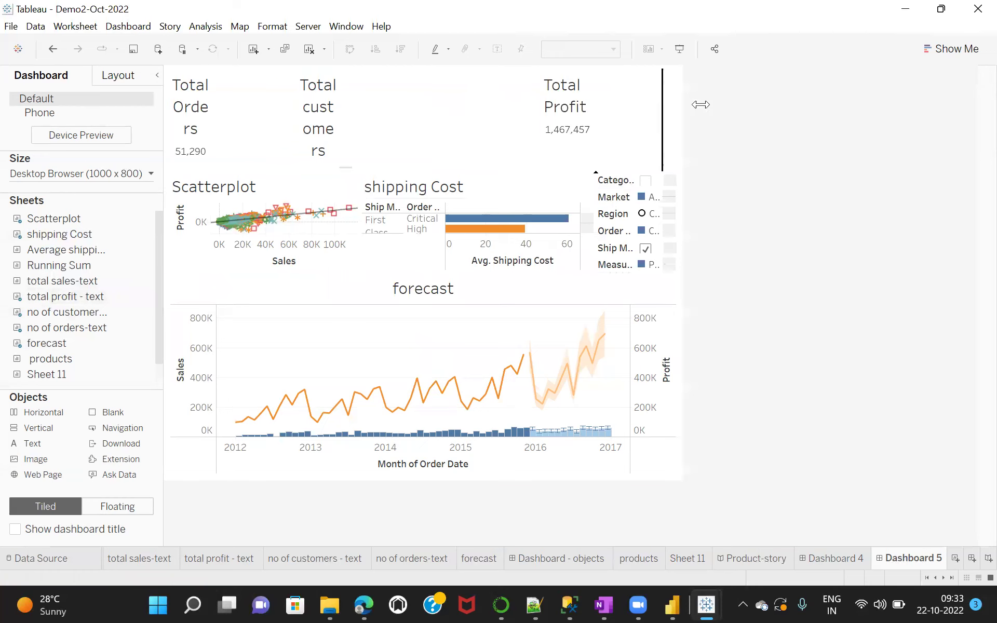
Left-align the Total customers title in the dashboard's top row.
double_click(323, 102)
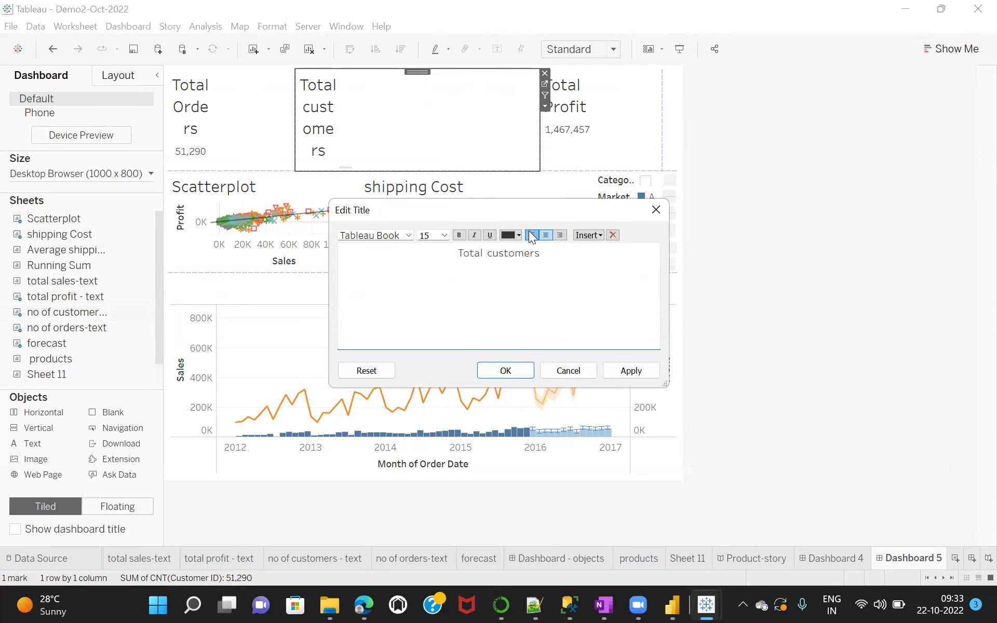
left_click(532, 236)
left_click(630, 371)
left_click(506, 371)
Examine the top-row summary tiles and the layout properties of the no of orders-text tile.
left_click(247, 130)
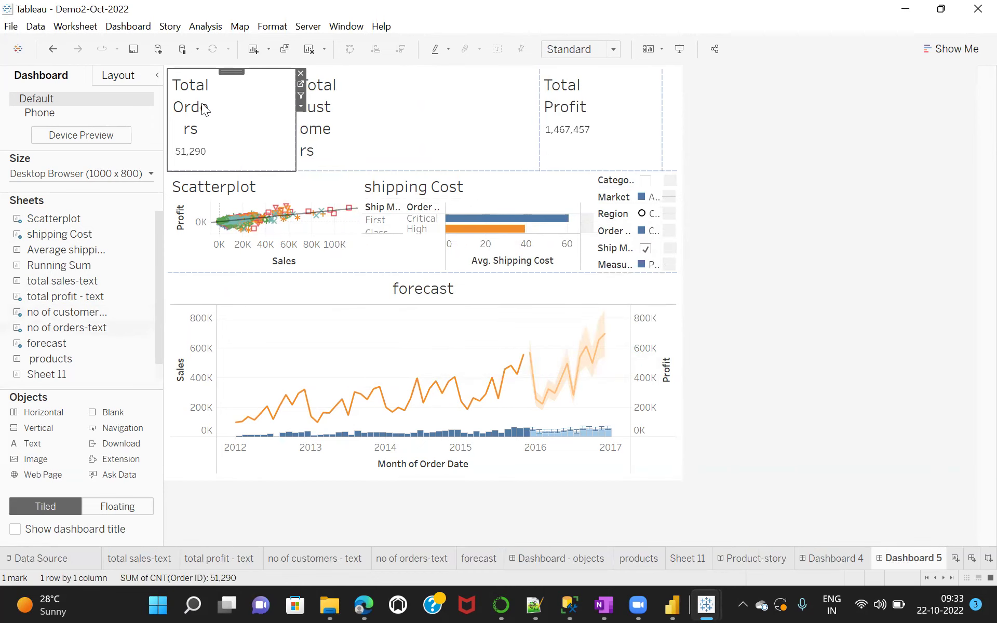
left_click(121, 77)
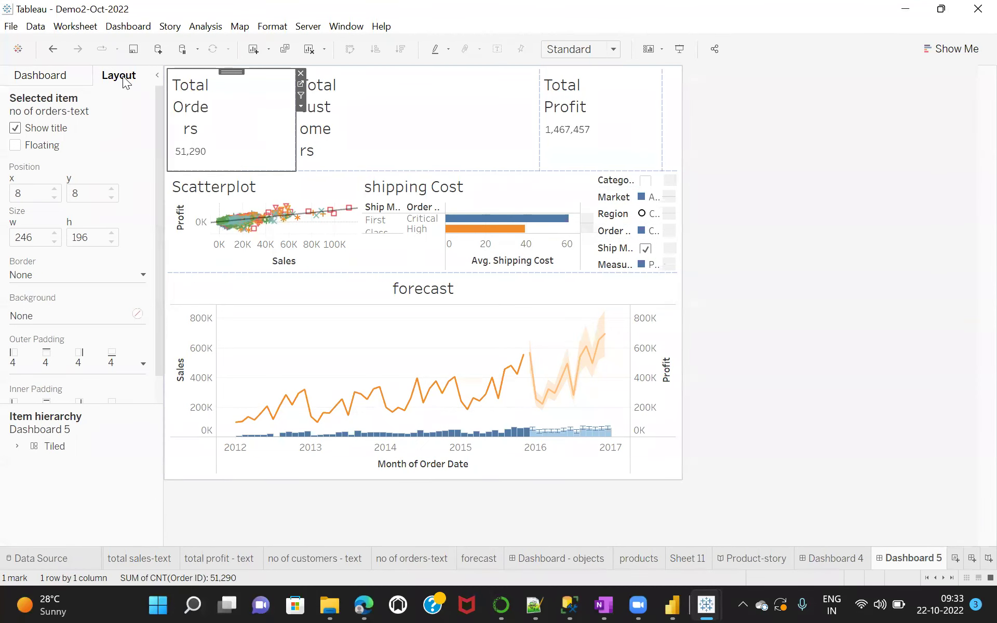
left_click(41, 78)
left_click(521, 120)
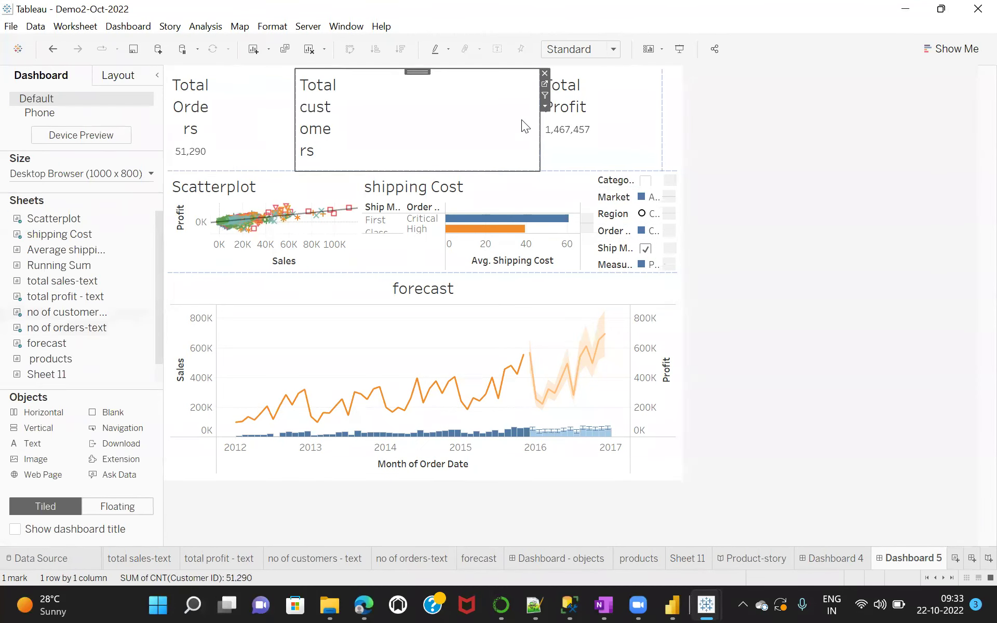
left_click(608, 157)
left_click(444, 156)
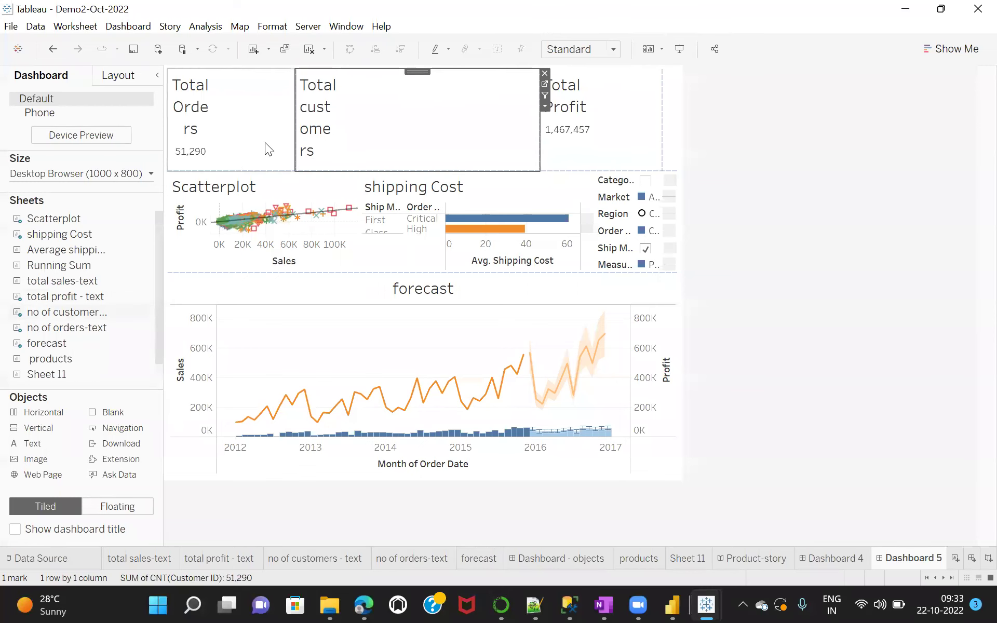
left_click(255, 144)
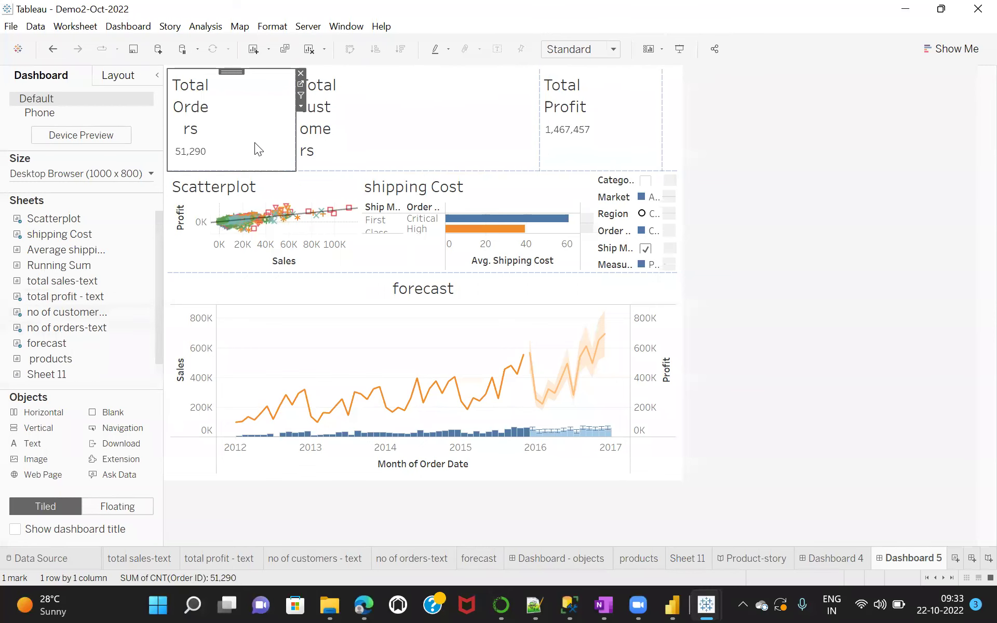
left_click(120, 76)
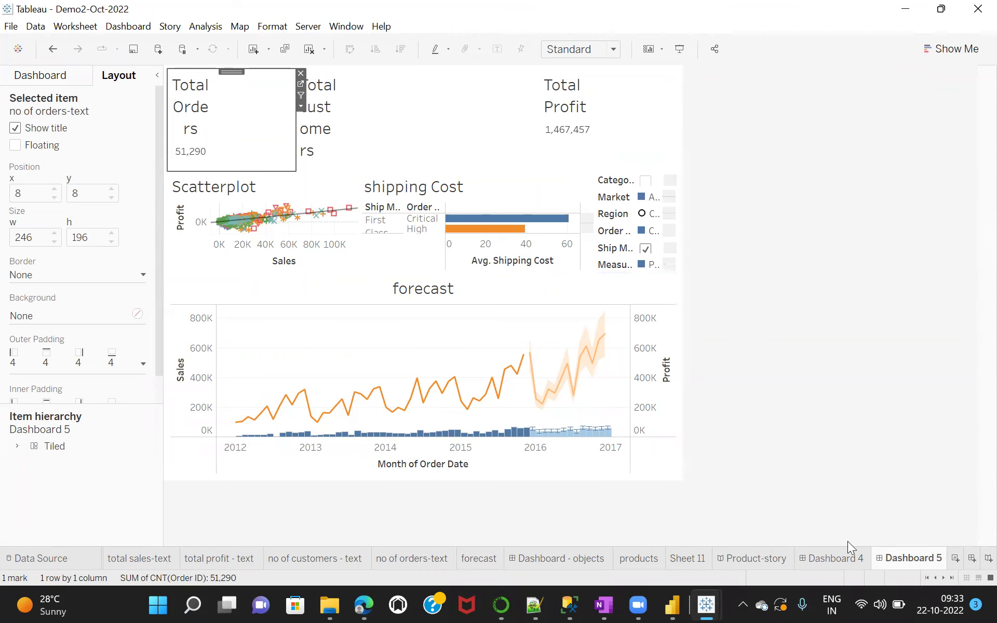
Examine the generated Latitude and Longitude fields in the data list of the forecast sheet.
left_click(554, 560)
left_click(476, 557)
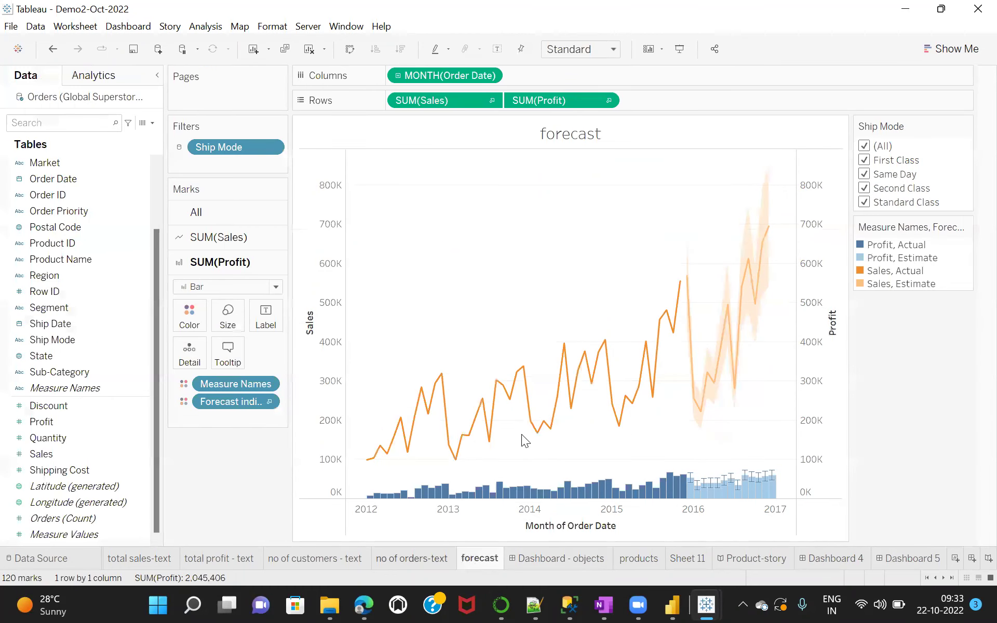
left_click(66, 486)
left_click(45, 499)
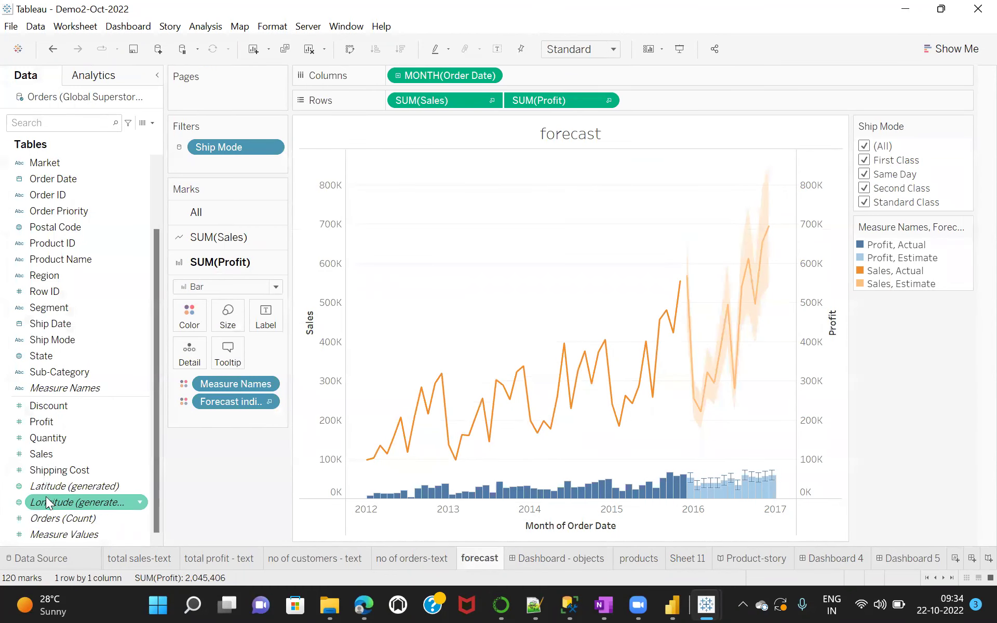
left_click(48, 487)
left_click(57, 500)
left_click(49, 487)
left_click(44, 499)
left_click(70, 485)
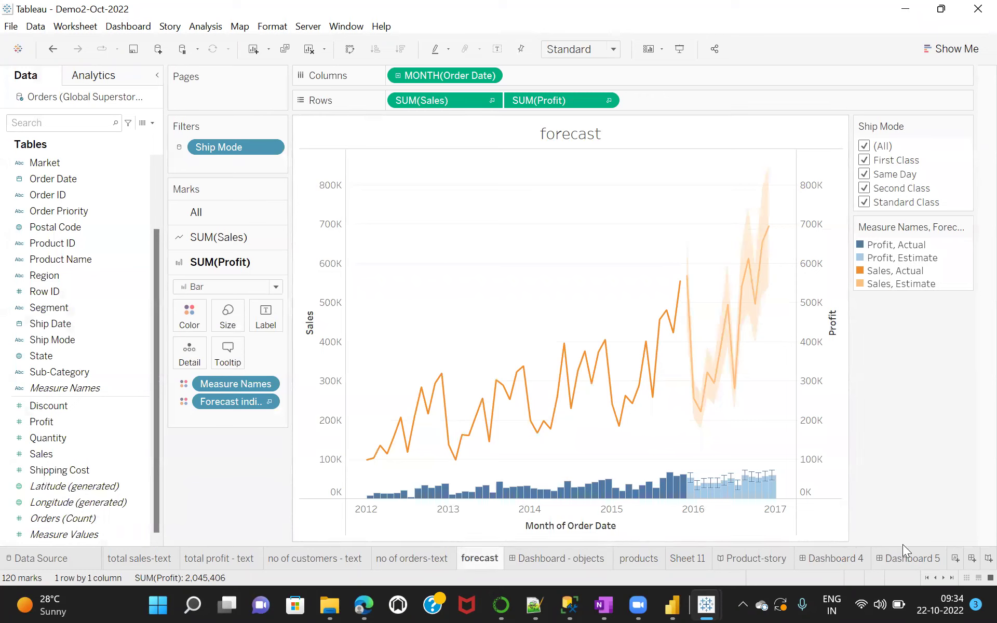
Create a new worksheet and plot the Country field in its empty view as a world map.
left_click(955, 560)
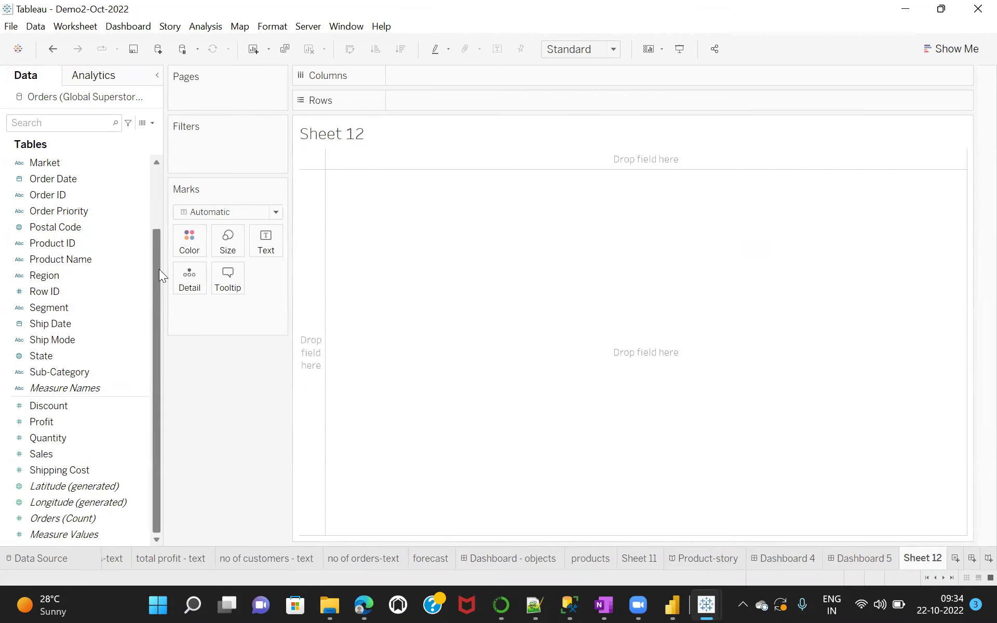
left_click_drag(157, 271, 151, 199)
left_click(36, 199)
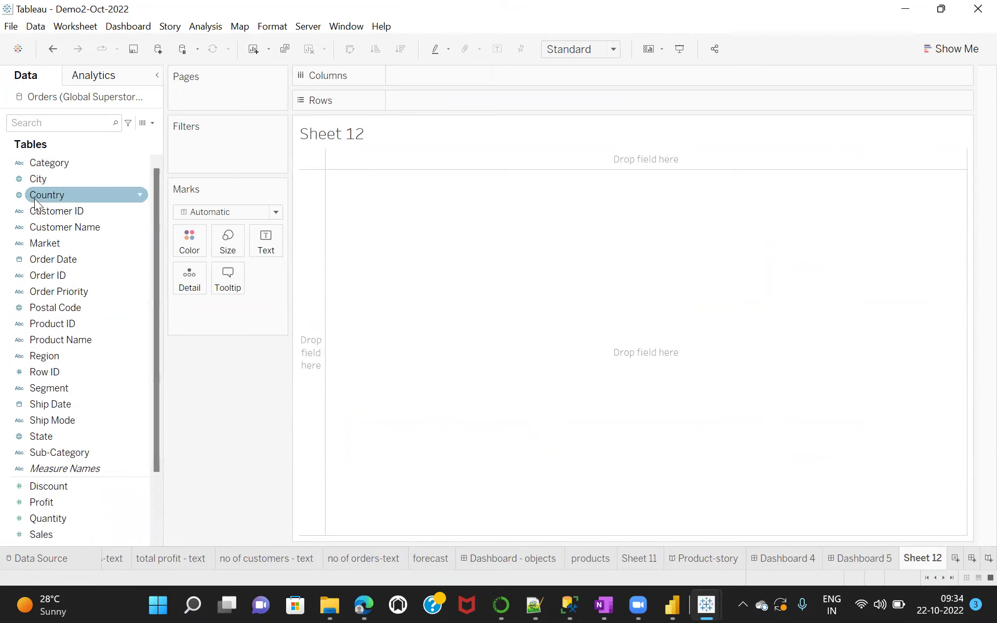
left_click_drag(35, 196, 426, 309)
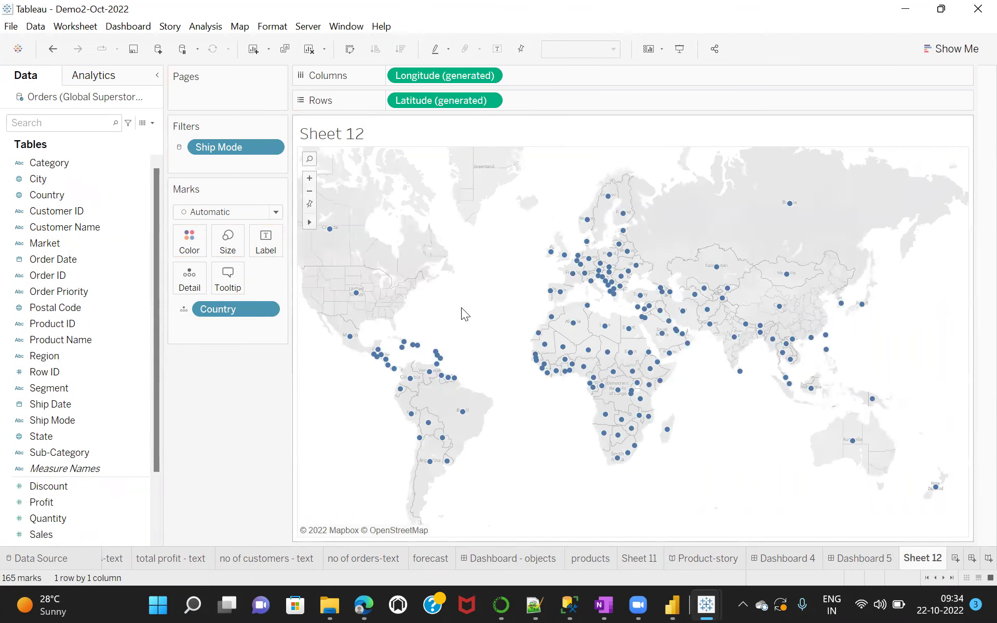
Select the Cyprus point and colour the countries on the map by Profit.
mouse_move(584, 277)
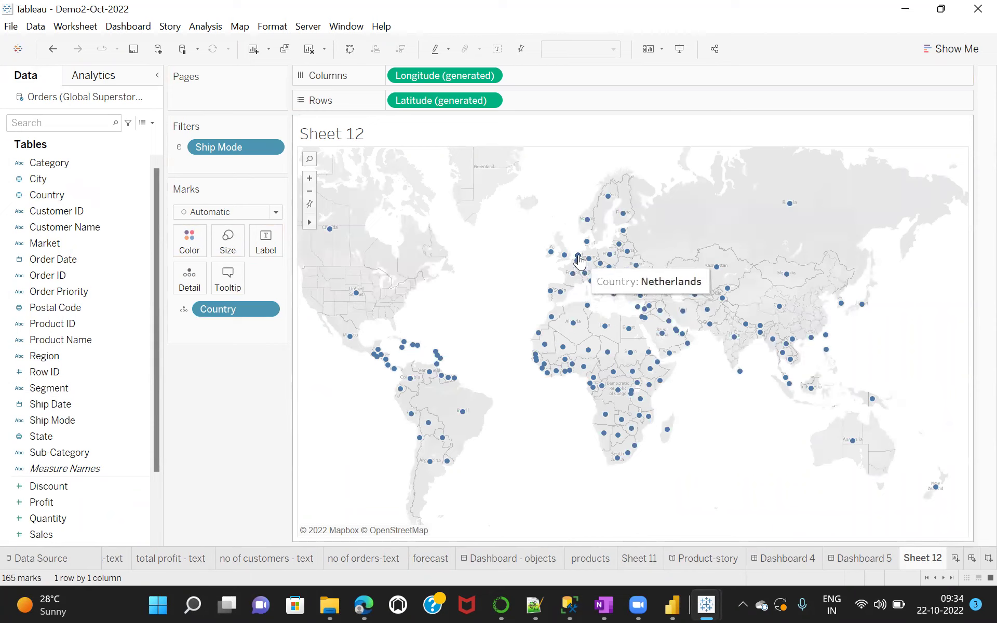
mouse_move(640, 311)
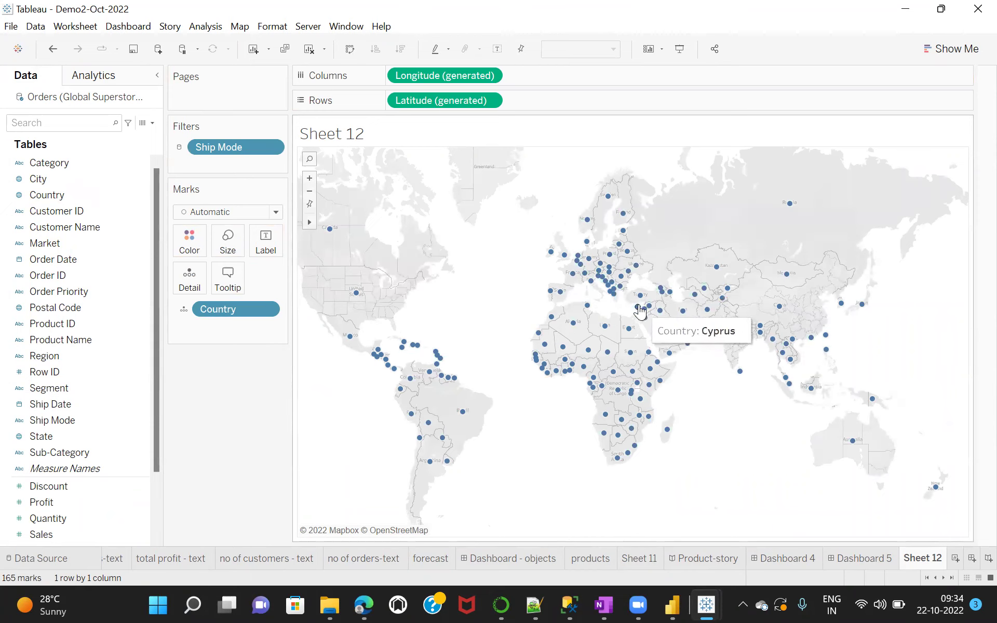
left_click(640, 311)
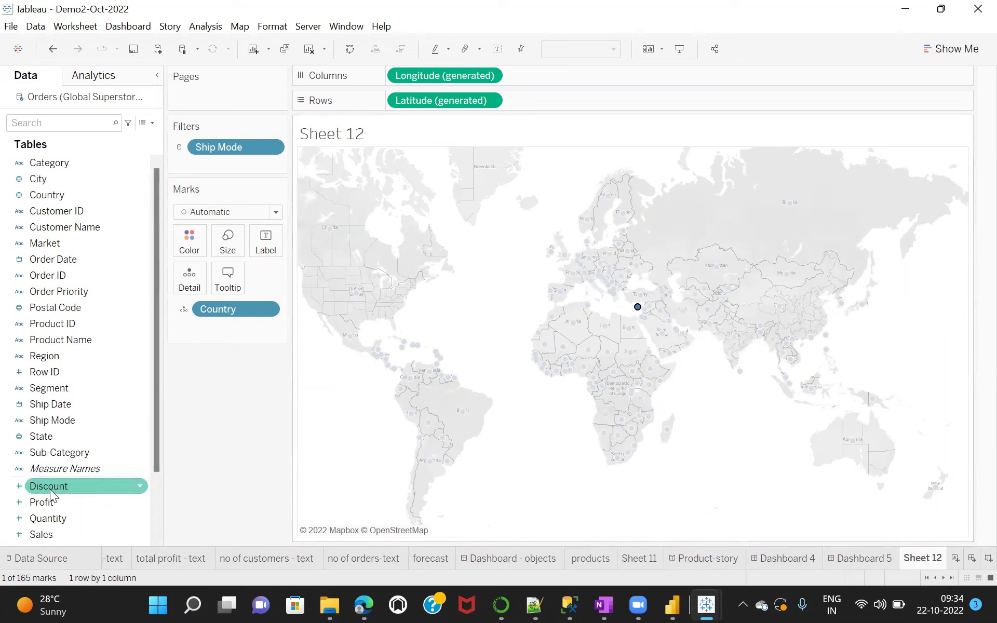
left_click_drag(47, 503, 189, 244)
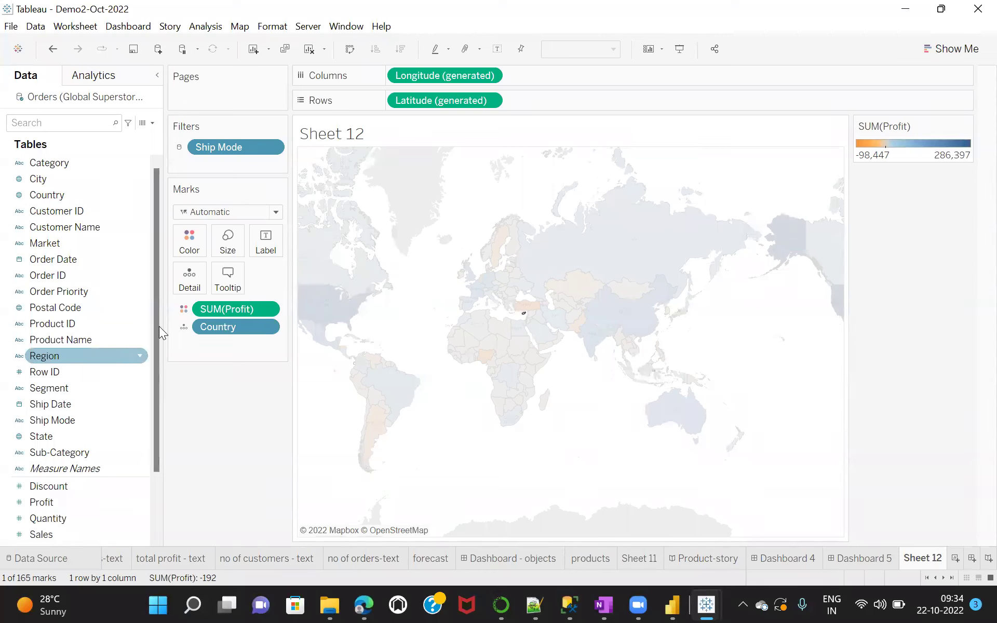
left_click_drag(156, 307, 157, 367)
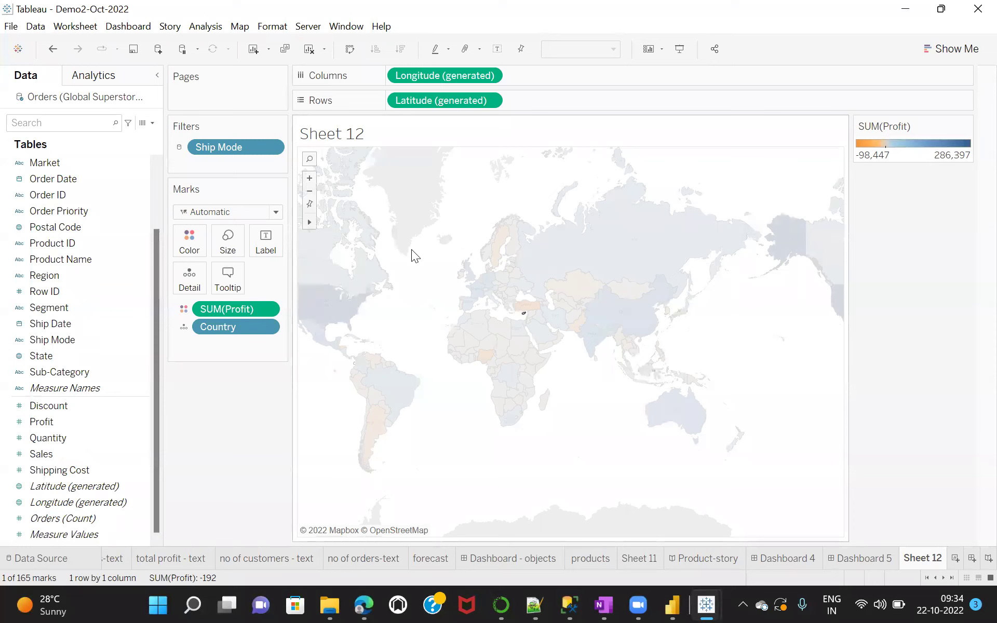
mouse_move(550, 292)
Look over Dashboard 5 and the first point of Product-story.
left_click(782, 556)
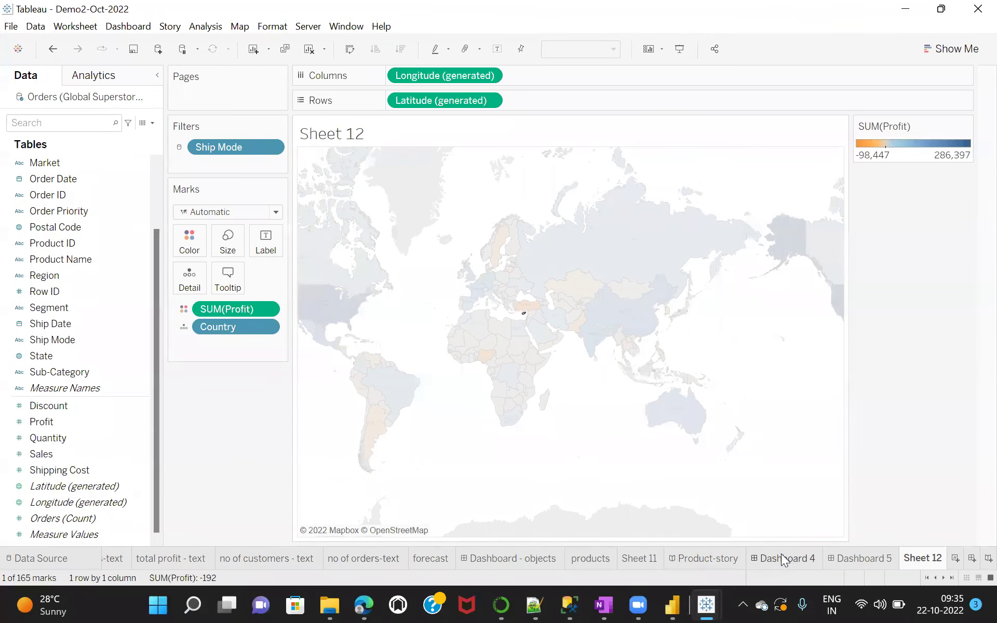
left_click(697, 555)
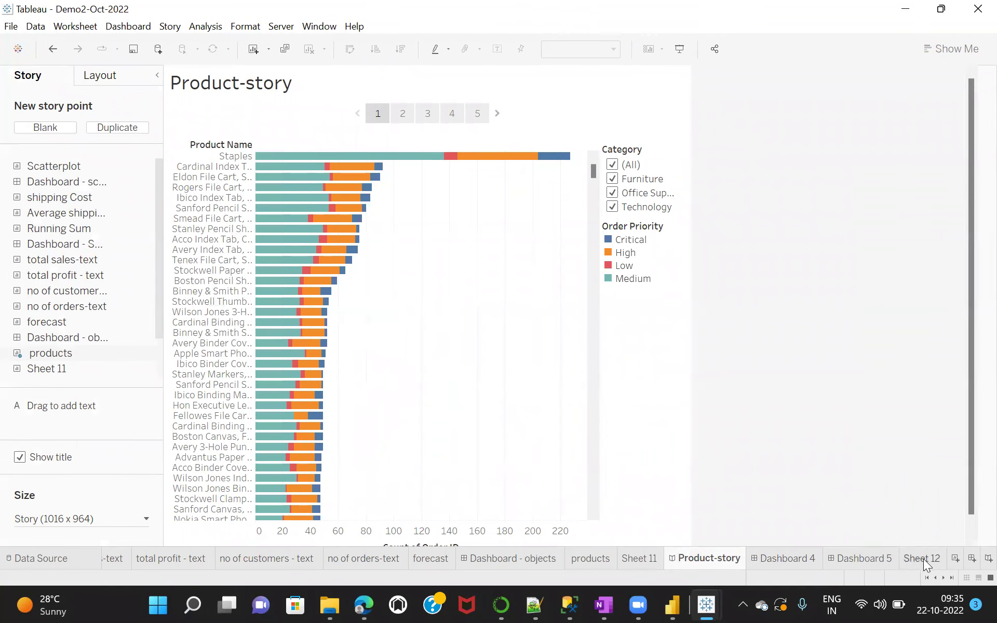
left_click(851, 560)
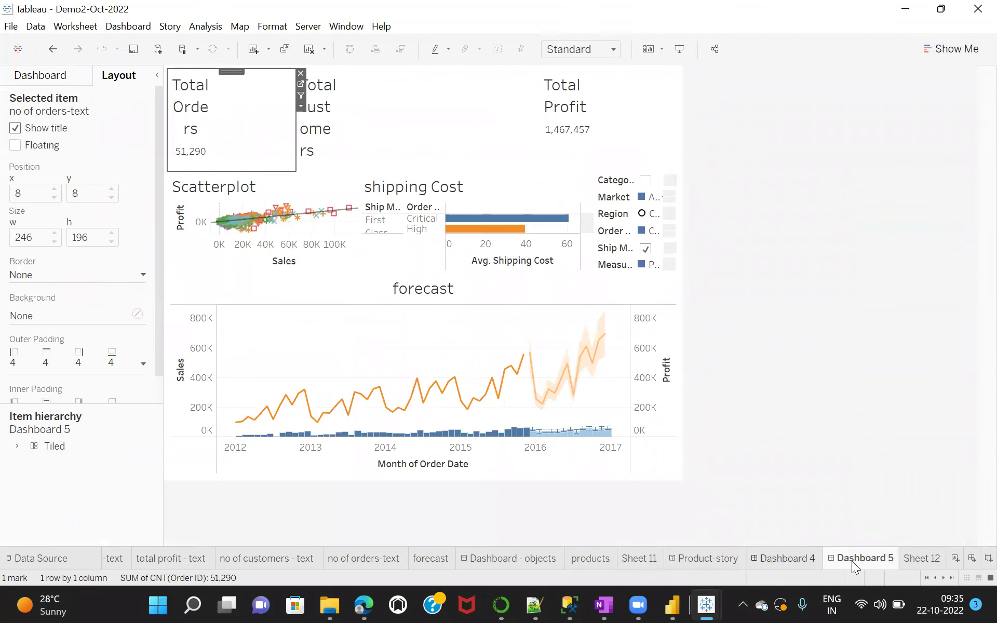
left_click(703, 558)
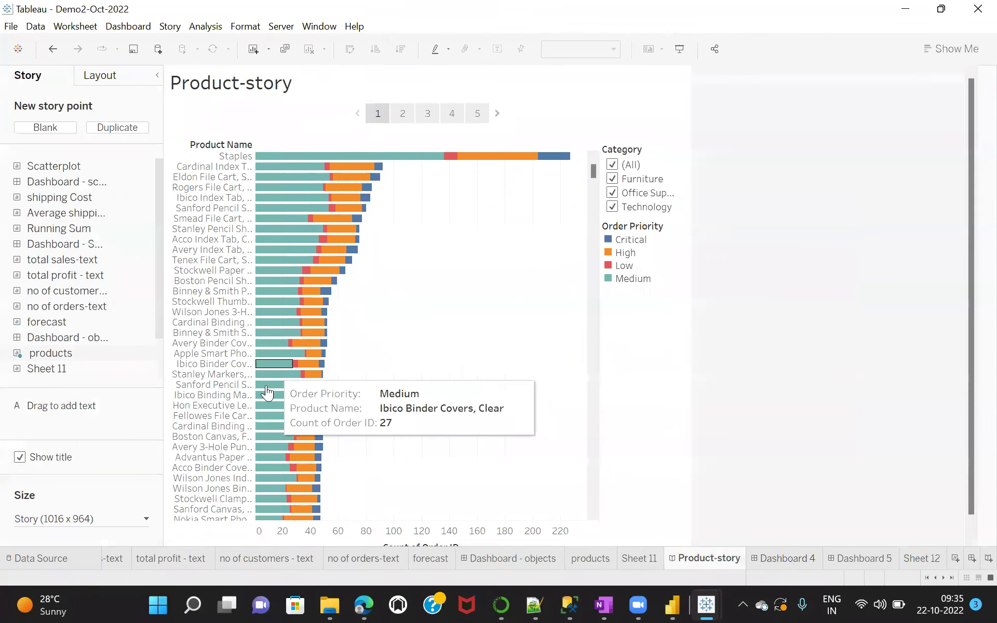
mouse_move(403, 111)
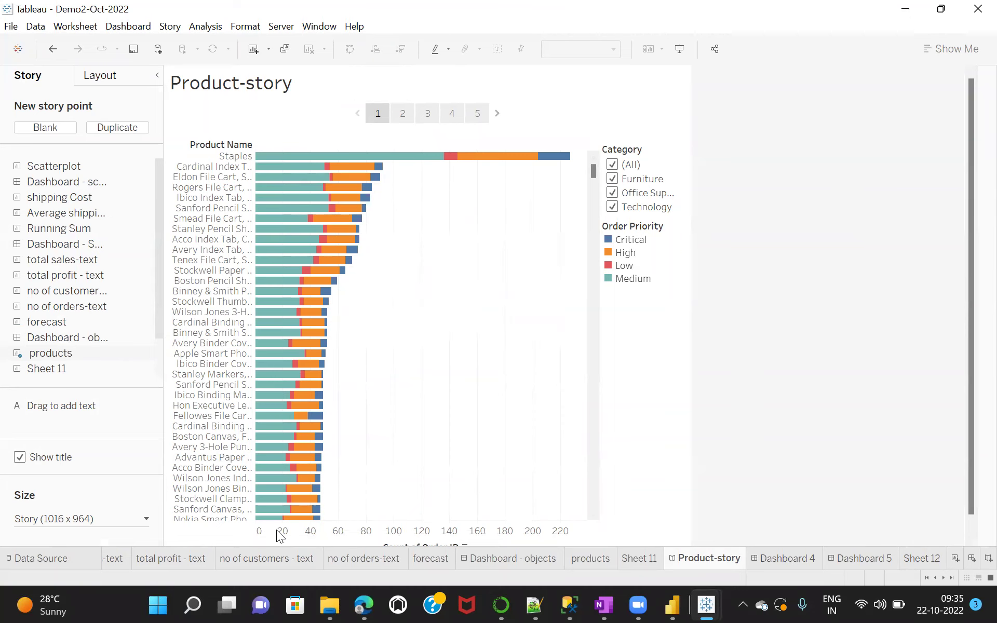
left_click_drag(968, 254, 972, 187)
Go through Product-story from point 2 to point 5, back to point 3, and forward to point 4.
left_click(406, 114)
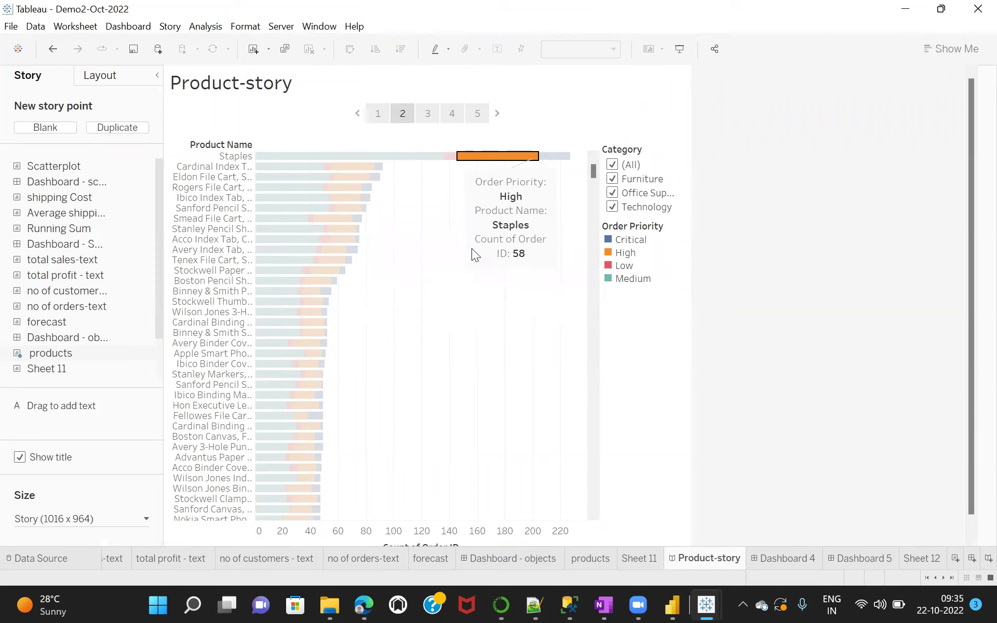
left_click(497, 114)
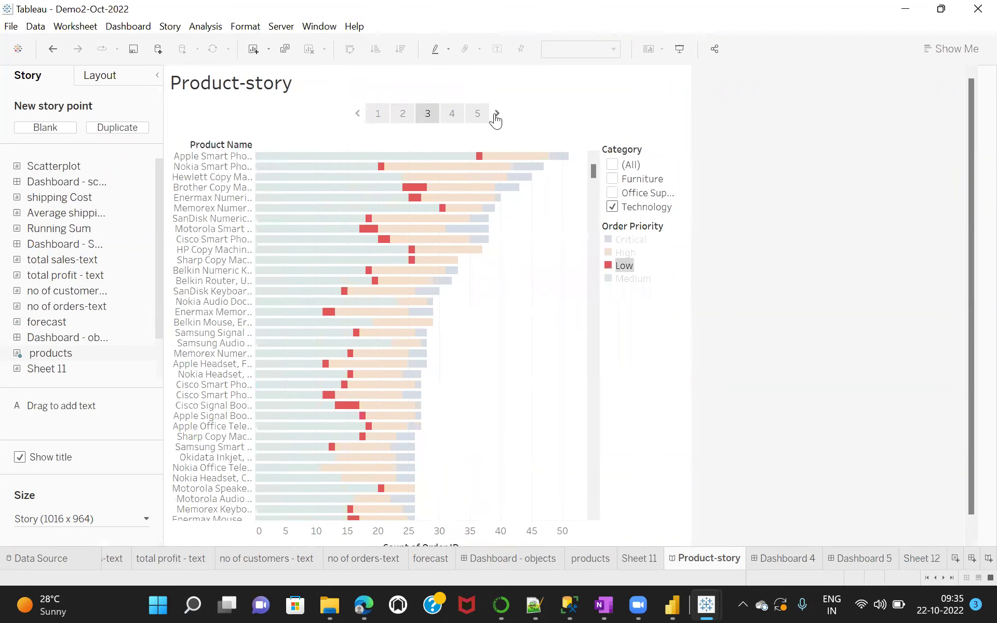
left_click(496, 115)
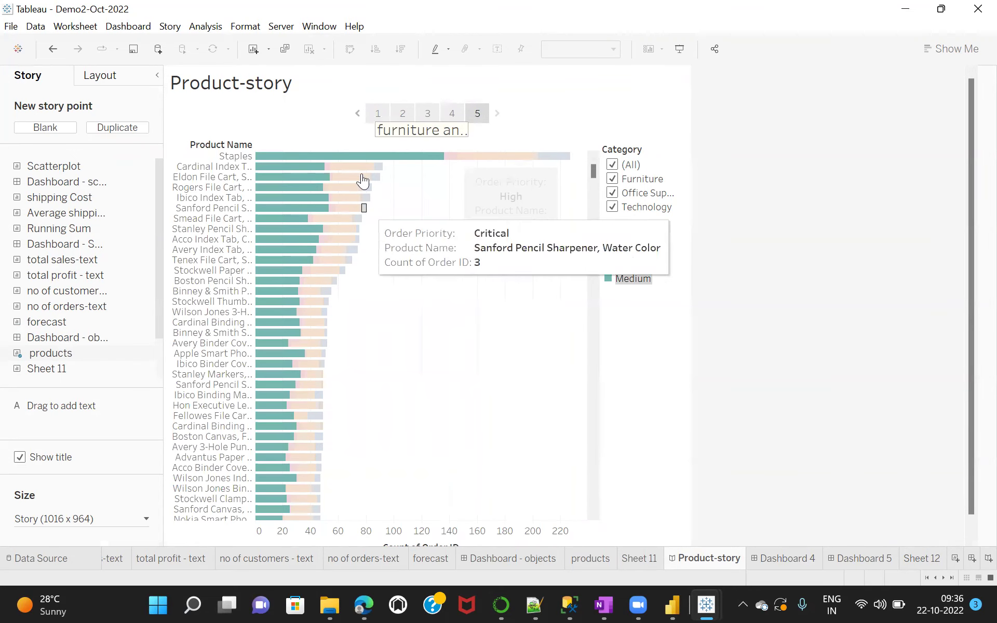
left_click(358, 115)
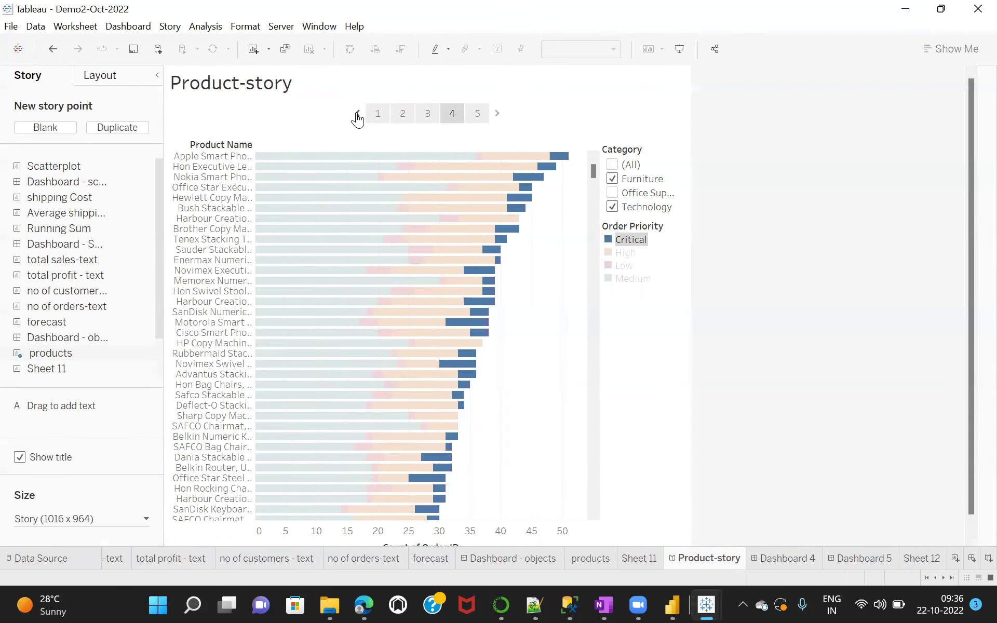
left_click(357, 115)
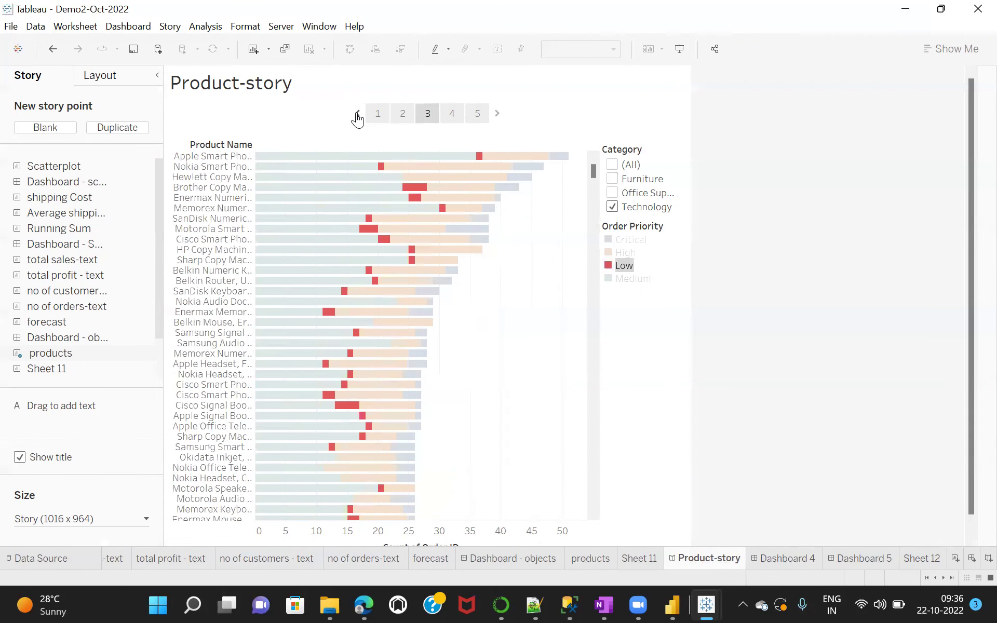
left_click(497, 114)
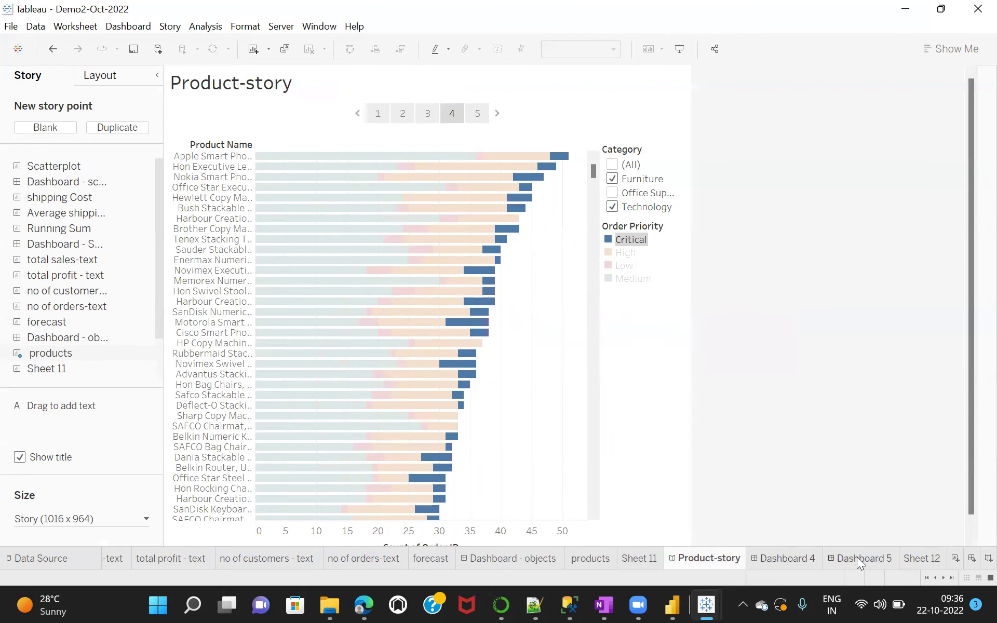
mouse_move(857, 557)
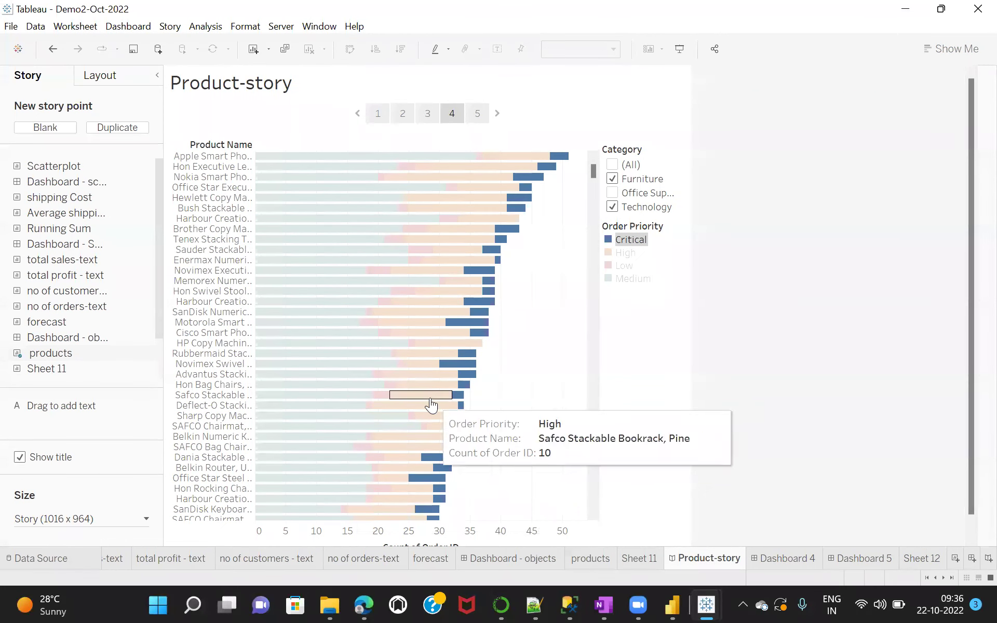
Switch to the Demo-Oct-2022 workbook's Demo Dashboard and set its region to Alberta.
mouse_move(710, 604)
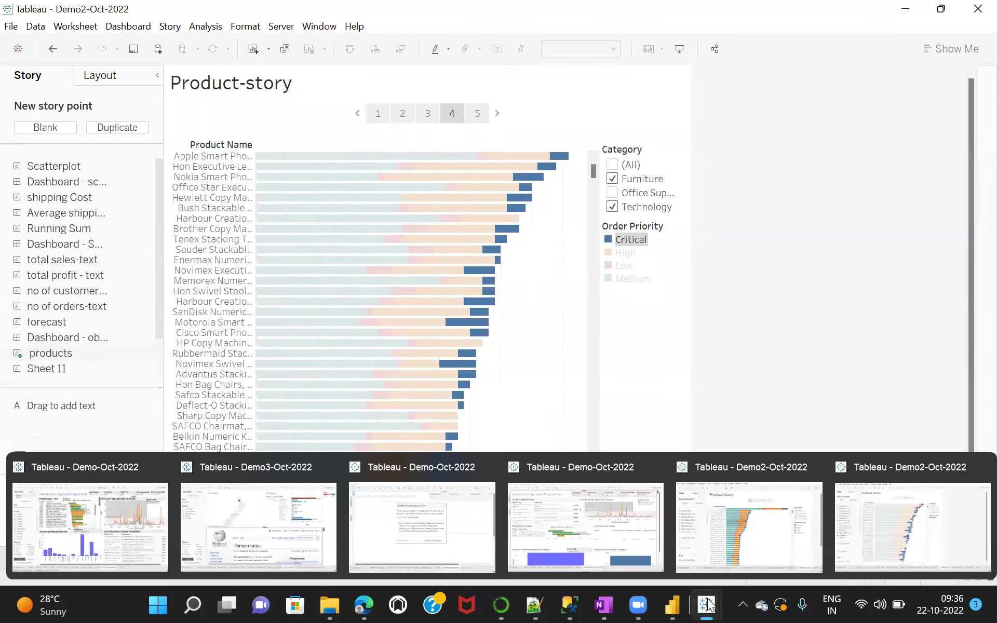
left_click(558, 514)
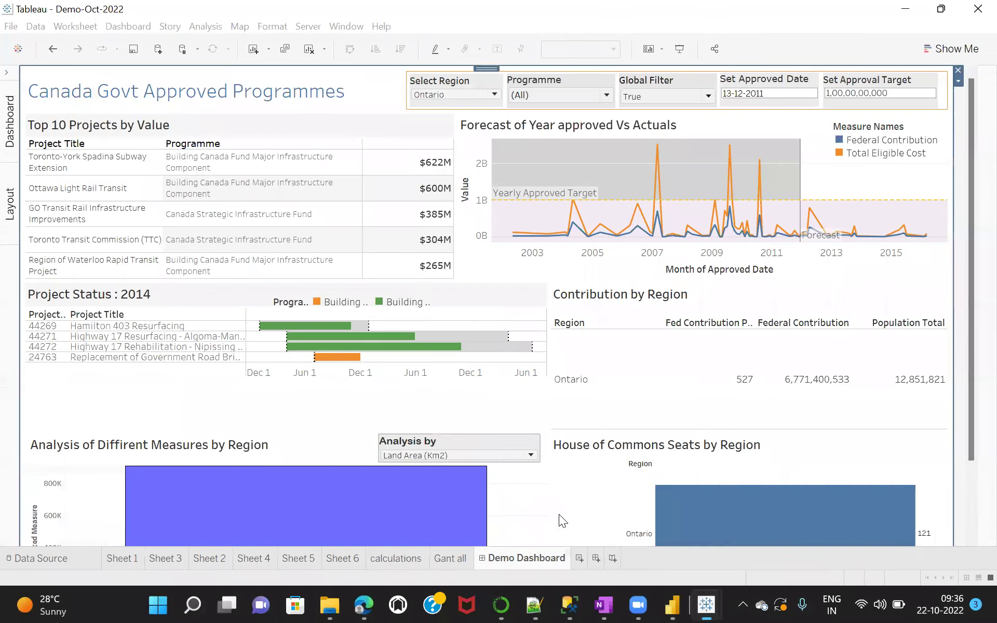
left_click(493, 95)
left_click(443, 122)
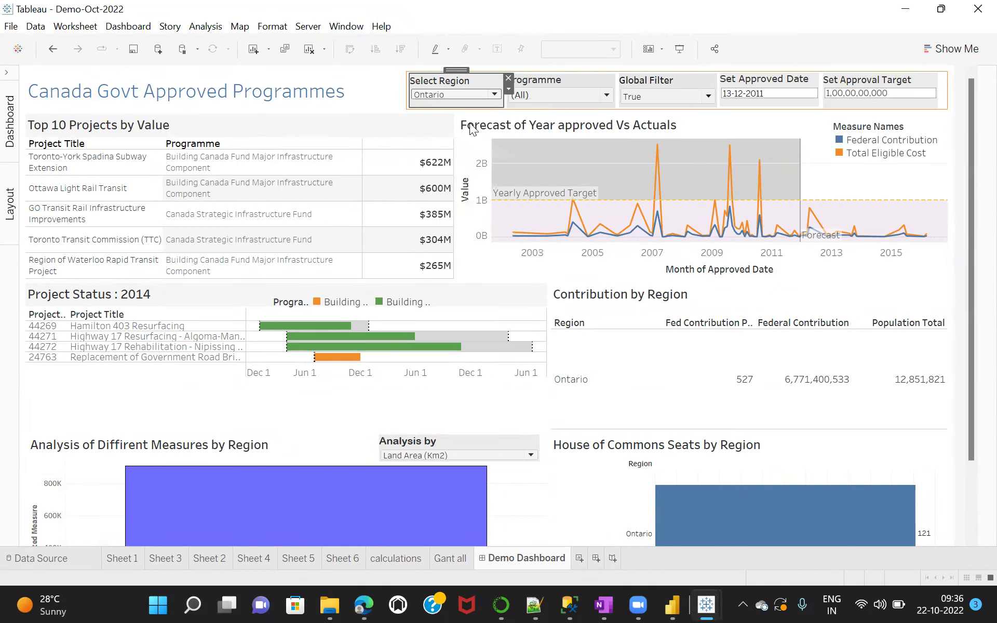
Filter the dashboard to the Building Canada Fund Communities Component Top Up programme and set the Global Filter to False.
left_click(606, 95)
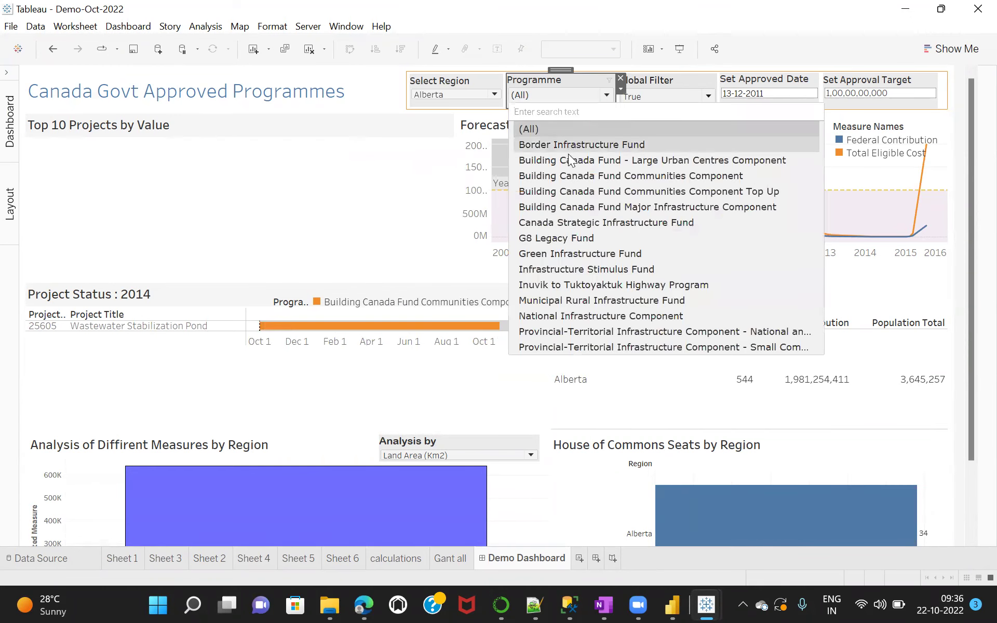
left_click(574, 191)
left_click(707, 98)
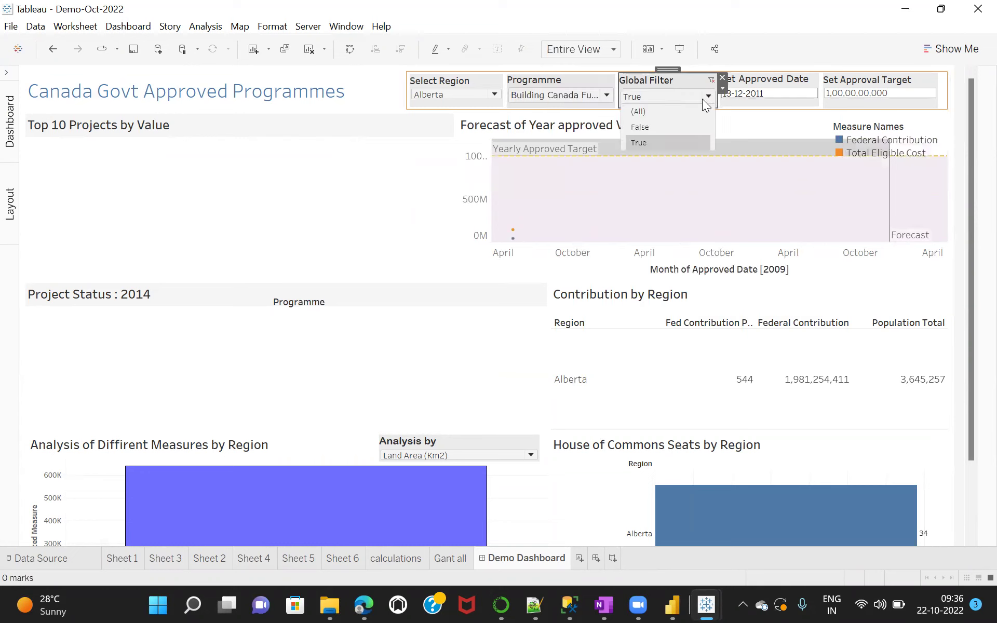
left_click(649, 125)
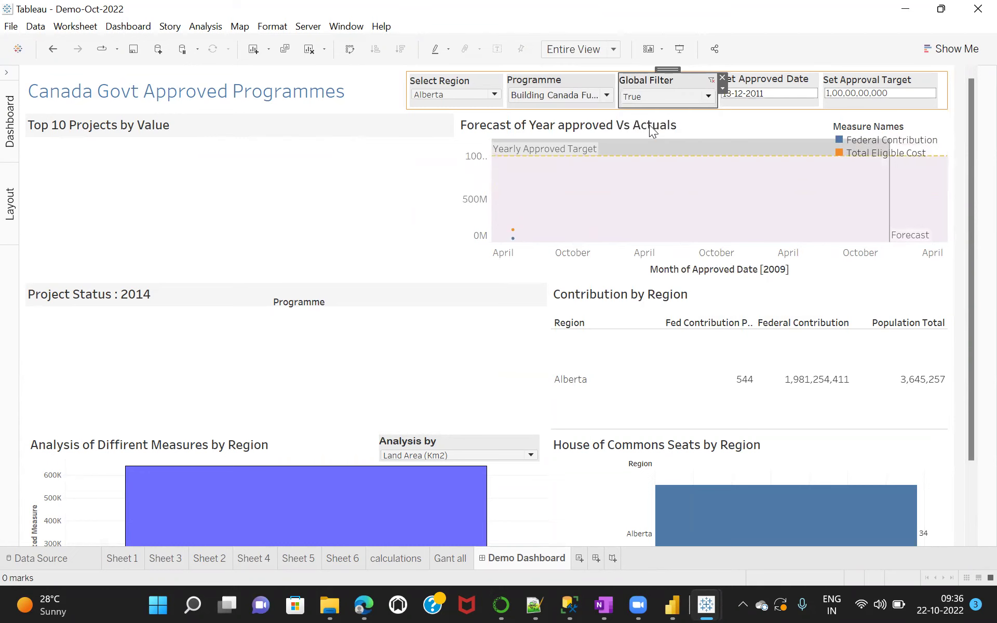
left_click(787, 94)
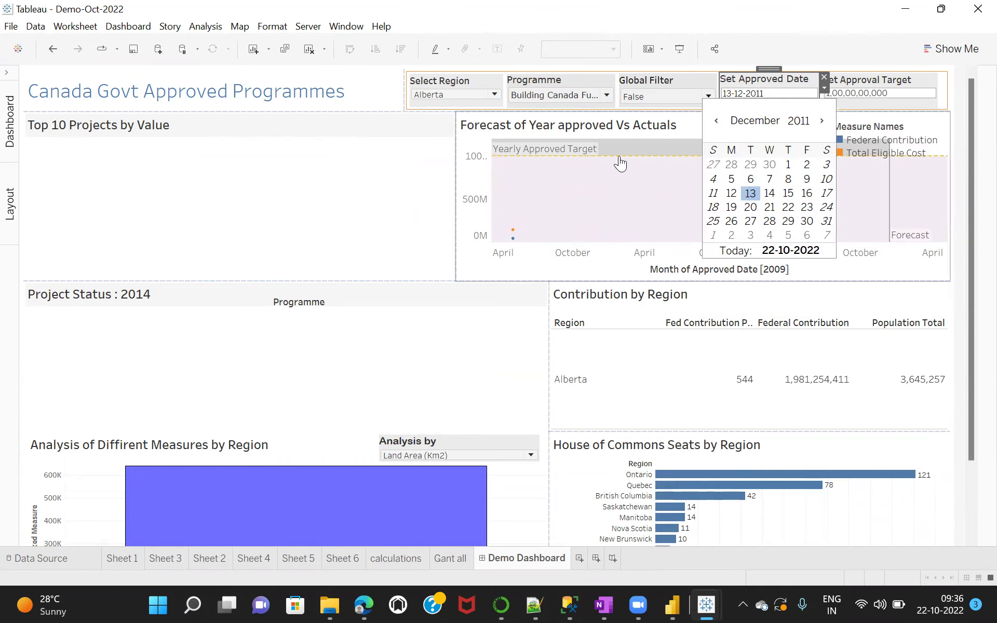
Reset the region, programme and Global Filter selections of the Canada dashboard to All.
left_click(496, 94)
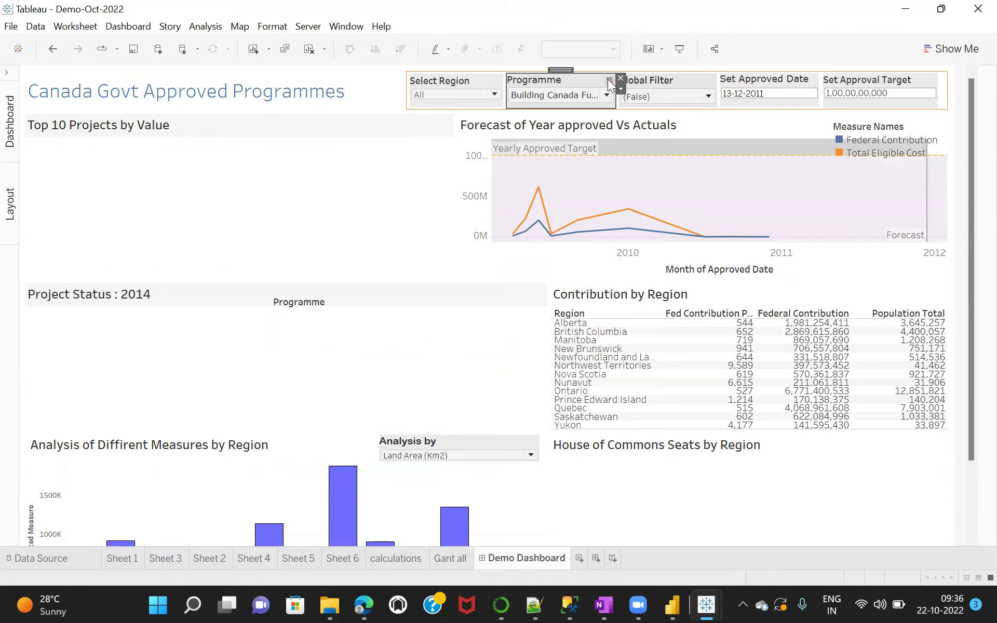
left_click(609, 81)
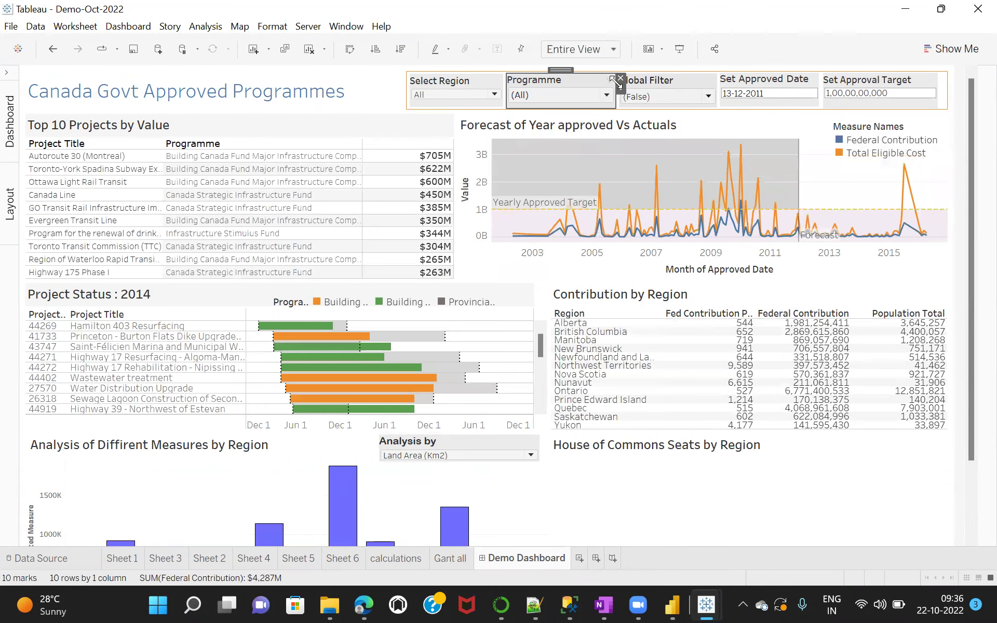
left_click(708, 97)
left_click(650, 112)
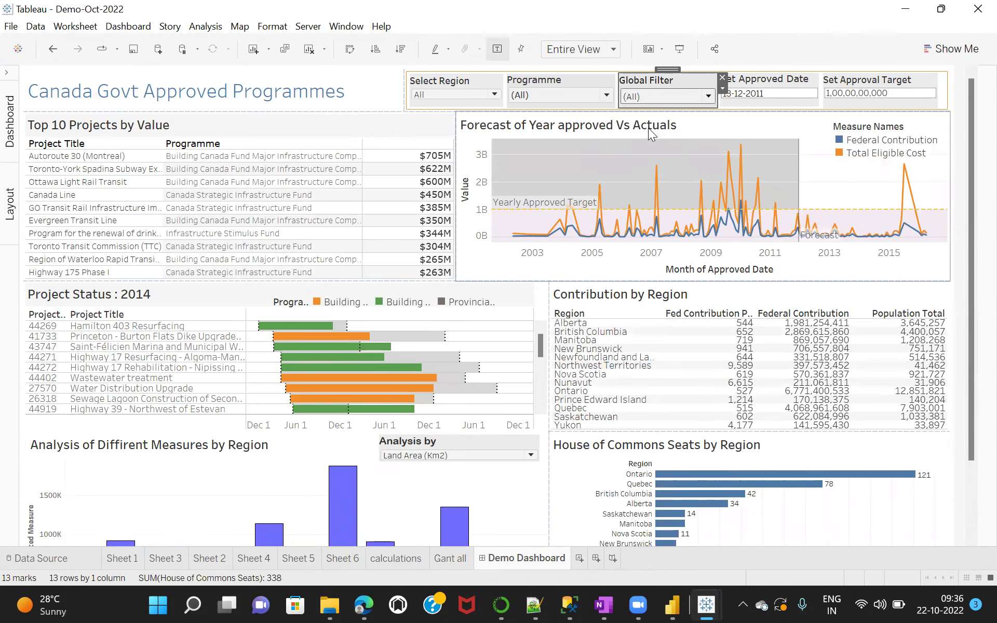
Examine the approved-date and approval-target reference lines on the Forecast of Year approved Vs Actuals chart.
mouse_move(798, 155)
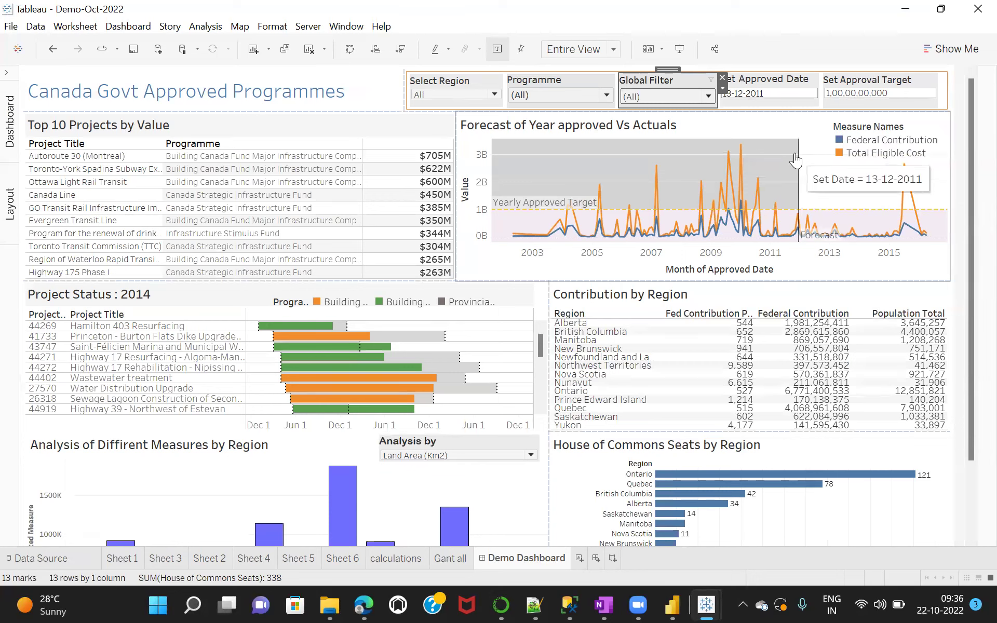
mouse_move(827, 212)
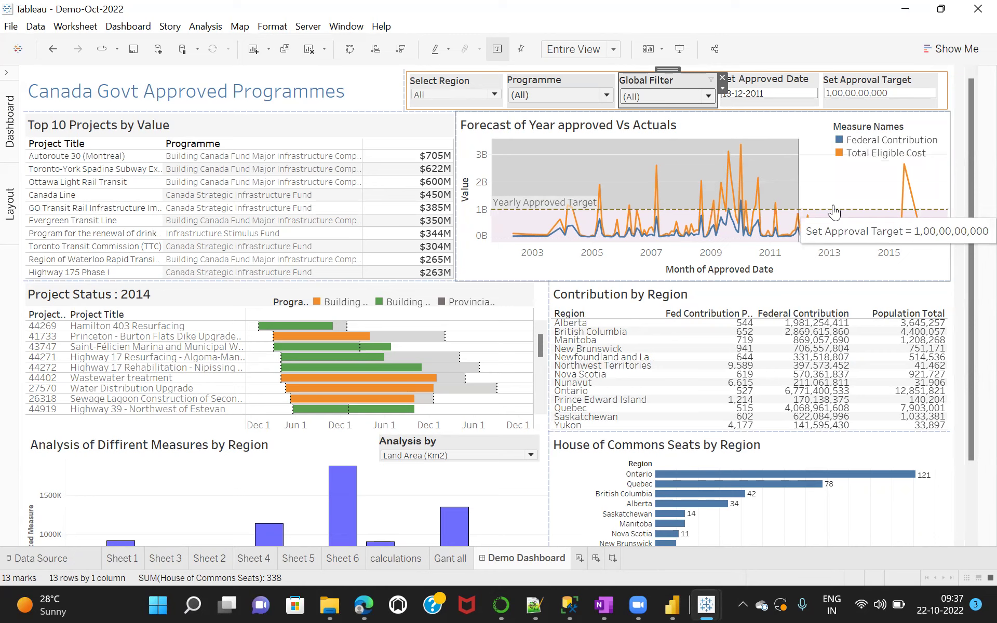
mouse_move(805, 199)
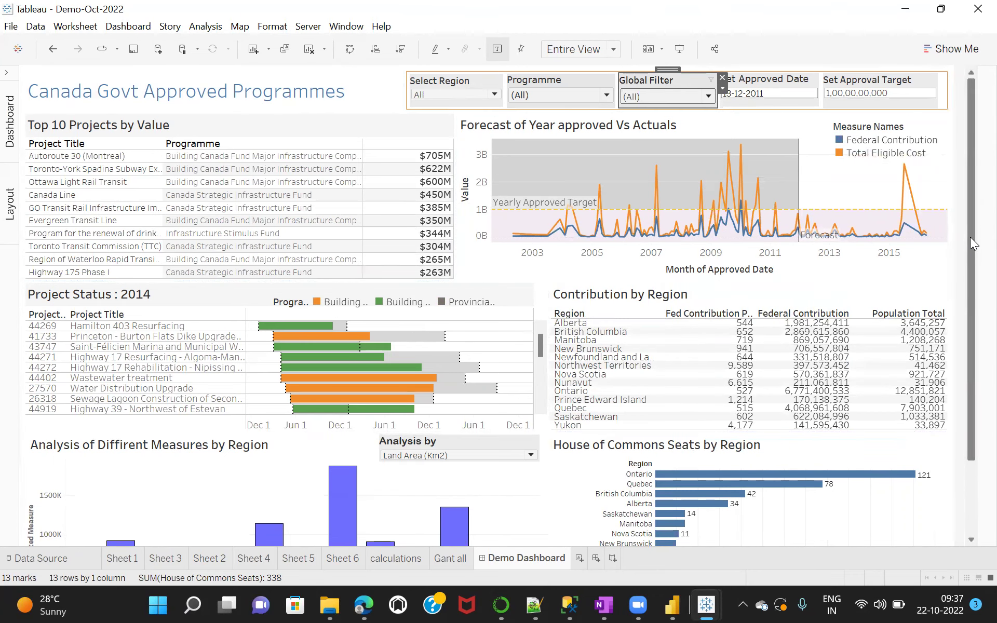
left_click_drag(973, 244, 951, 230)
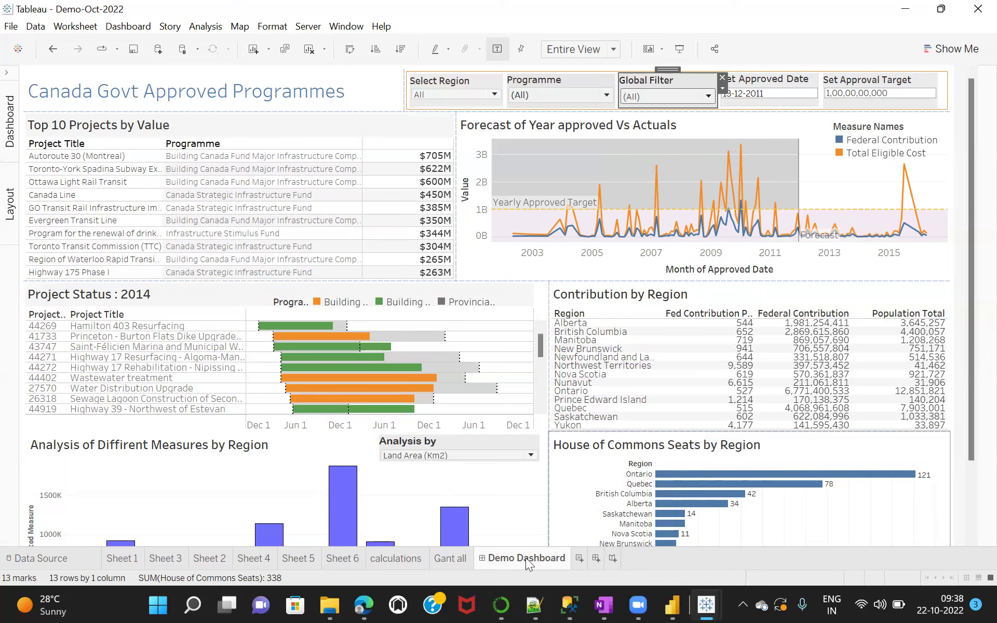
mouse_move(364, 602)
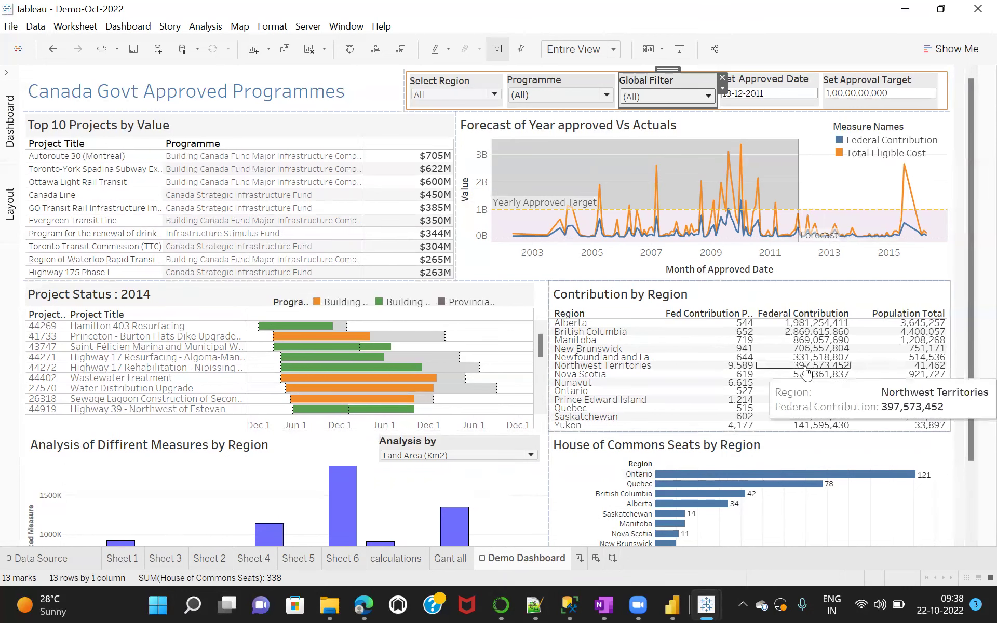
Switch the regional measures chart through House of Commons Seats, Total Polulation and Population by KM2 to Population By Common Seats Ratio.
left_click_drag(975, 183, 976, 313)
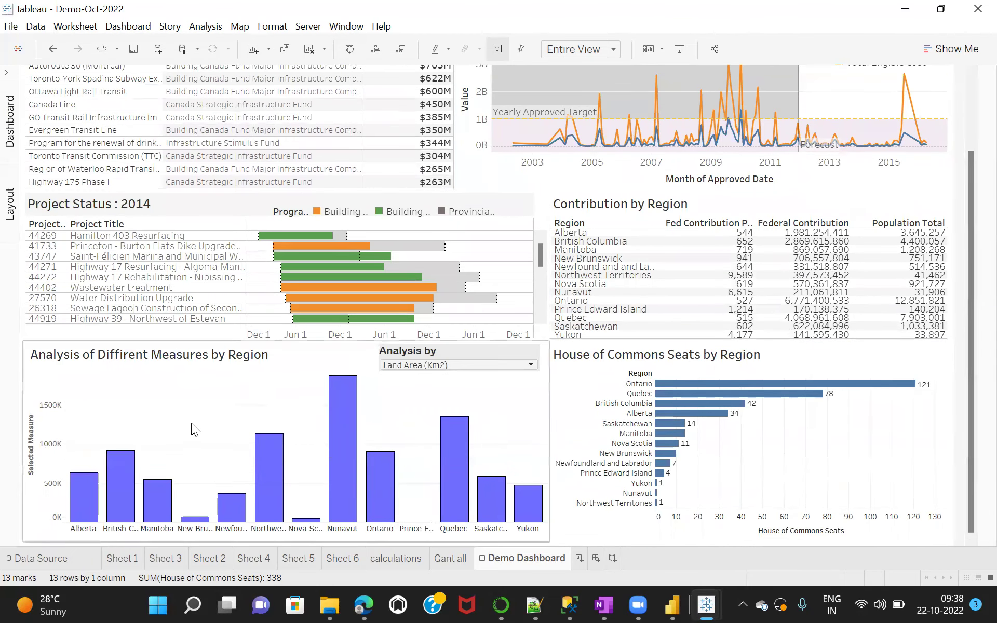
left_click(451, 364)
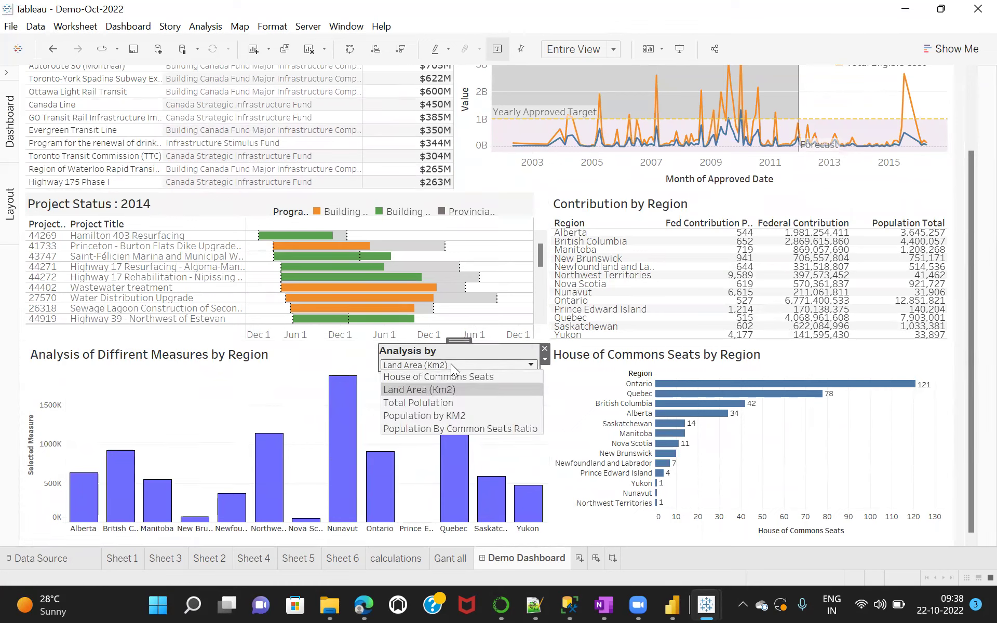
left_click(409, 378)
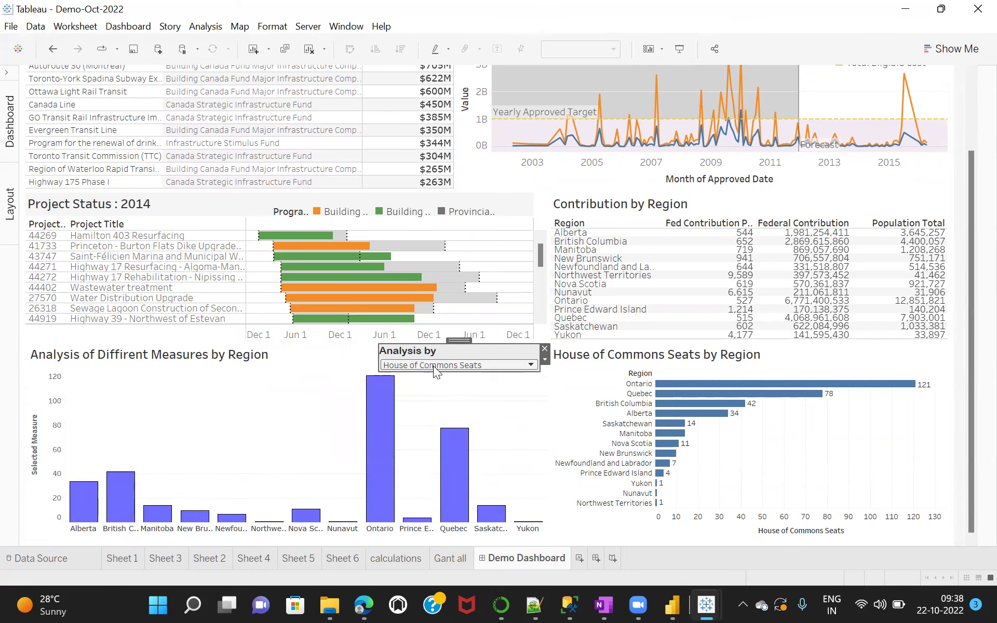
left_click(424, 401)
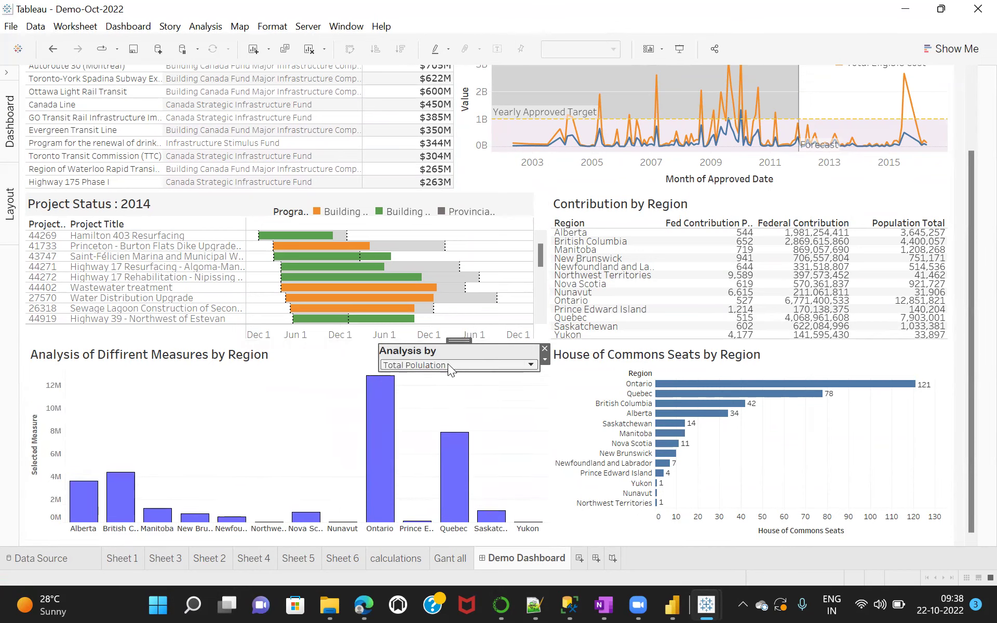
left_click(447, 365)
left_click(436, 415)
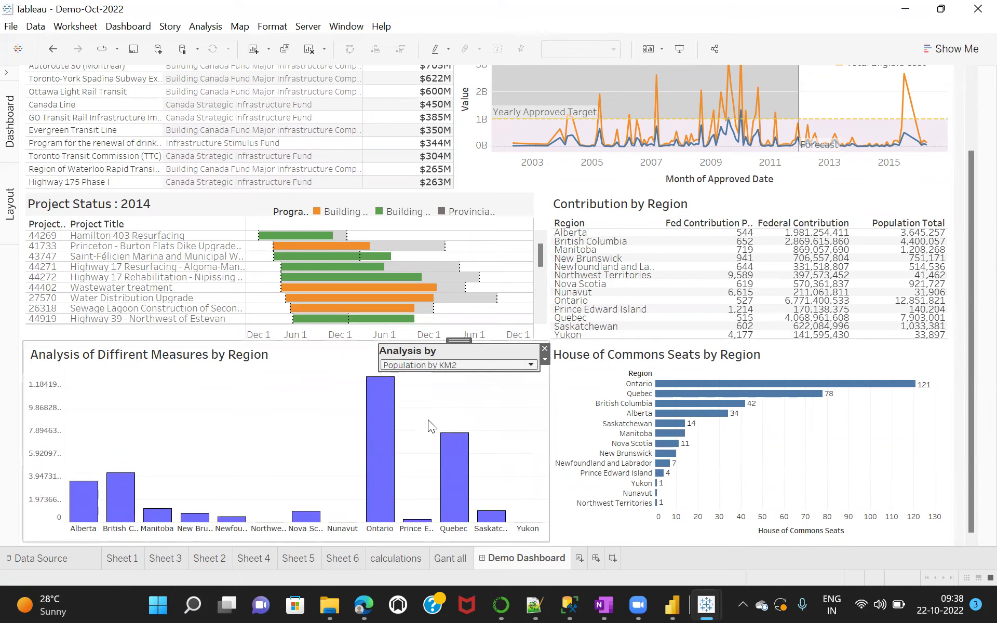
left_click(446, 365)
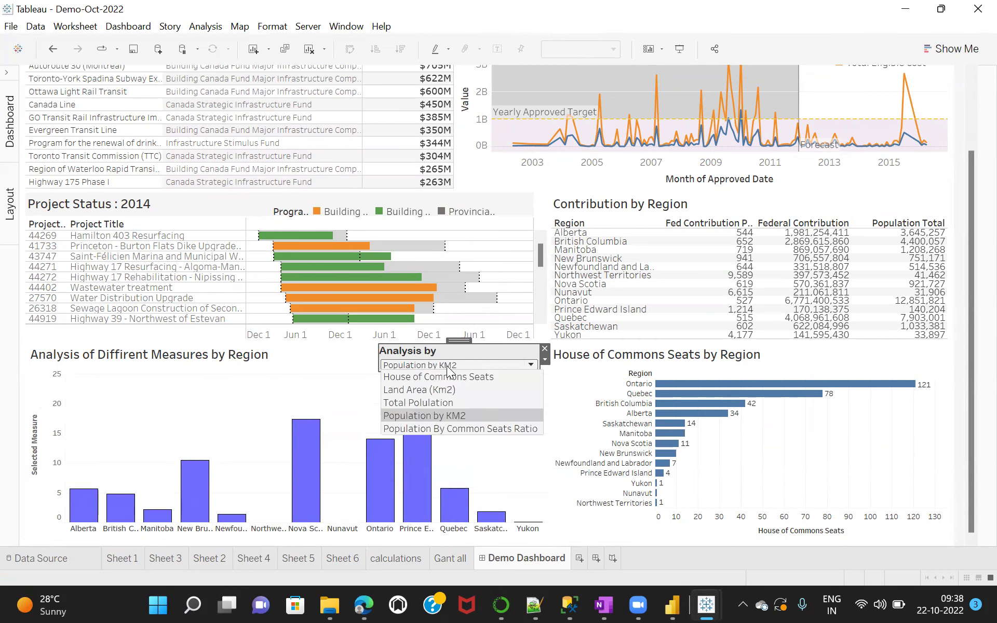
left_click(431, 431)
Look over the Demo Dashboard from its filters down to the two regional bar charts.
mouse_move(879, 273)
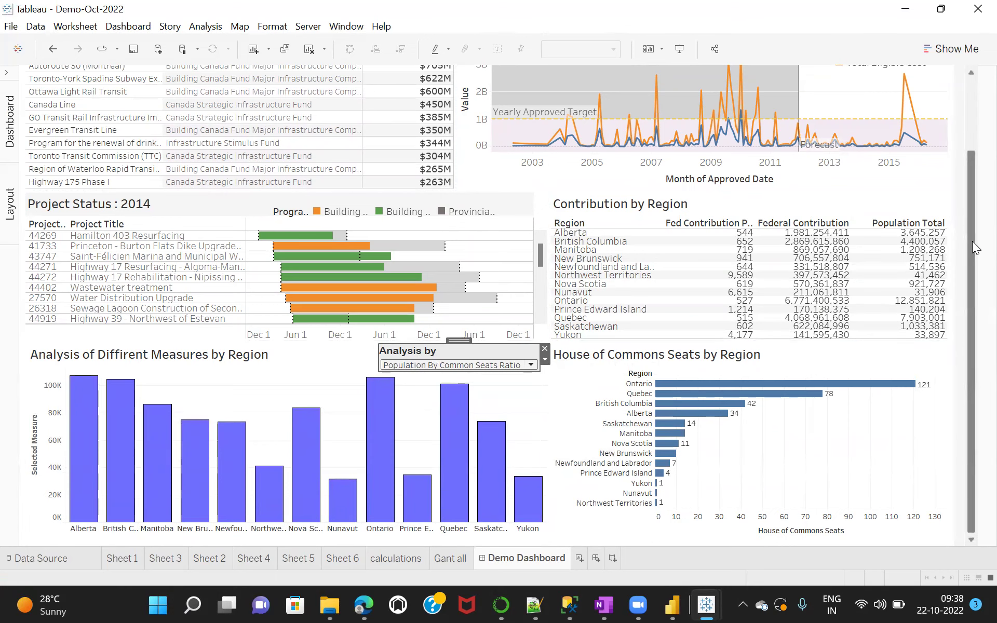
left_click_drag(975, 249, 975, 157)
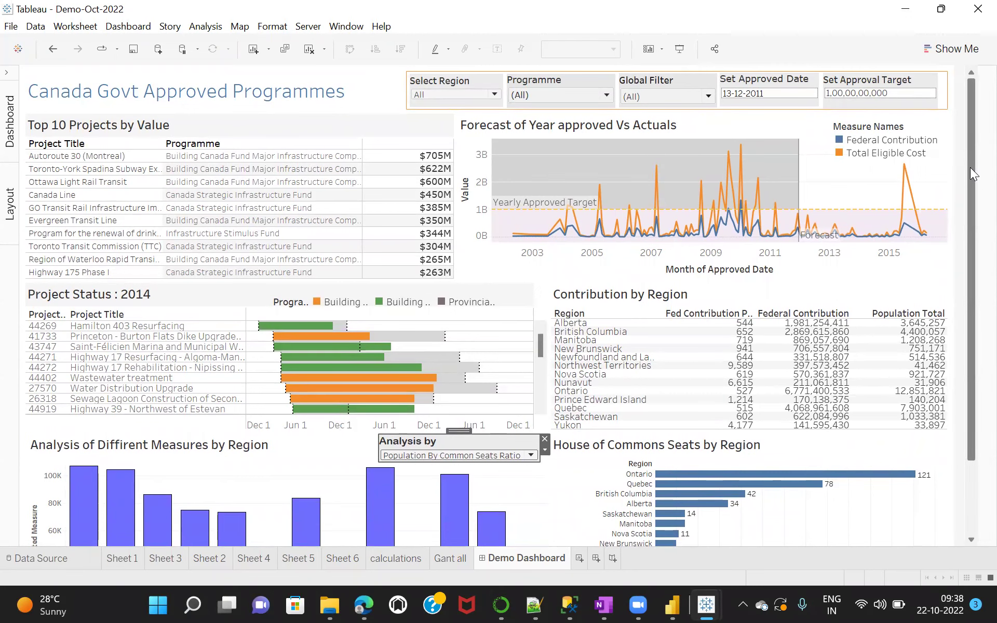
left_click_drag(969, 167, 970, 169)
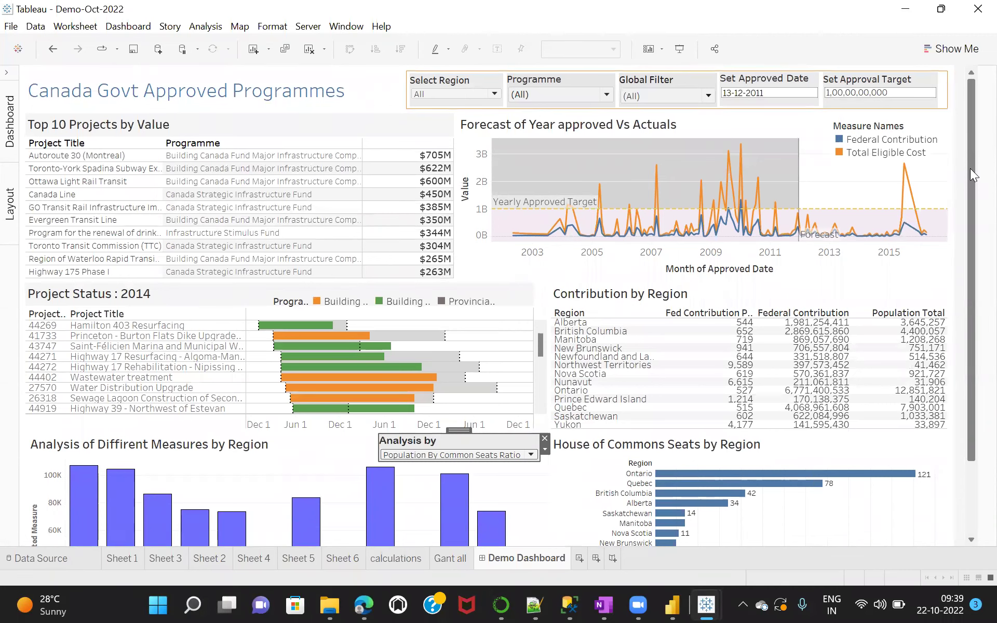
mouse_move(970, 168)
left_mouse_down()
mouse_move(971, 210)
mouse_move(972, 162)
left_mouse_up()
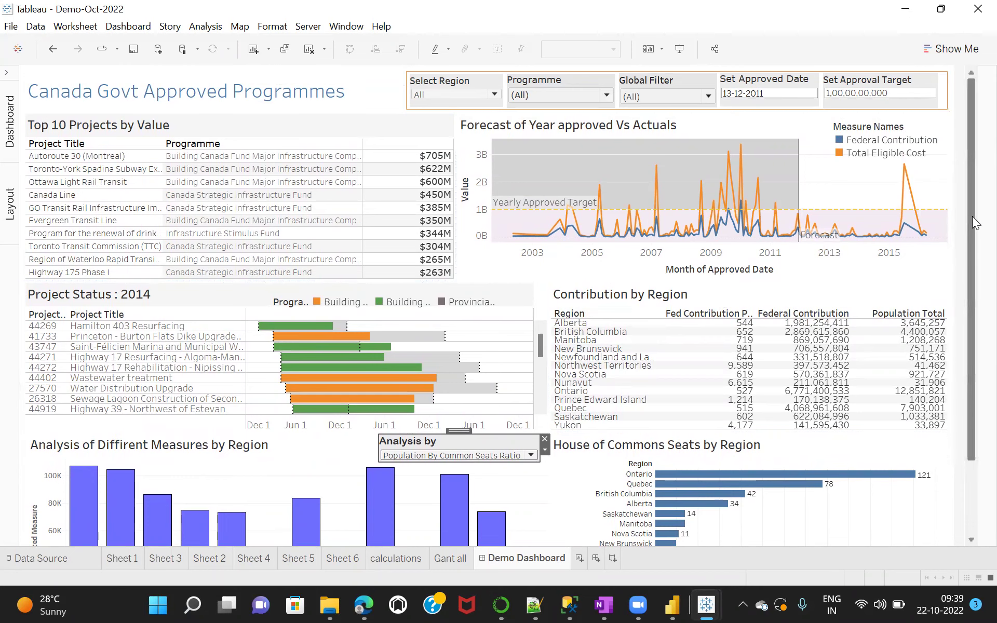
left_click_drag(968, 217, 973, 329)
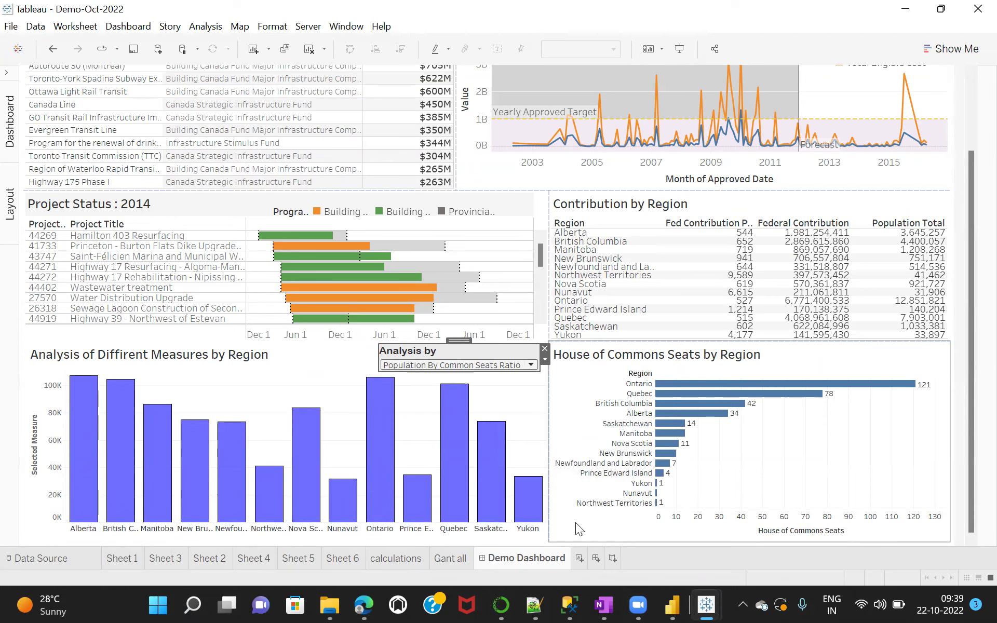
mouse_move(411, 505)
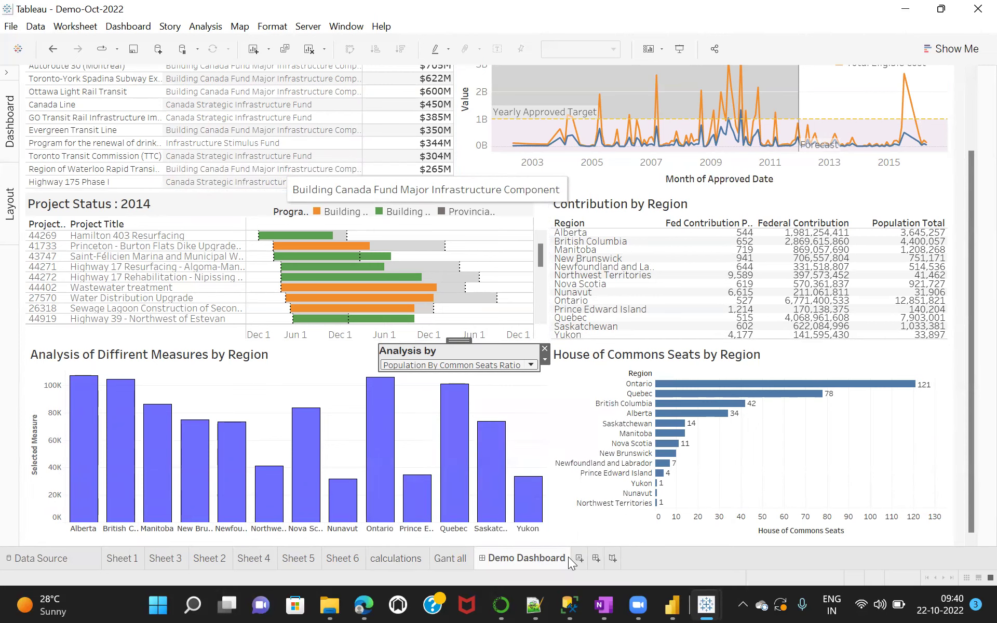
Open the Technest Tableau Demo presentation from the Demo folder in PowerPoint and go to slide 9.
mouse_move(326, 605)
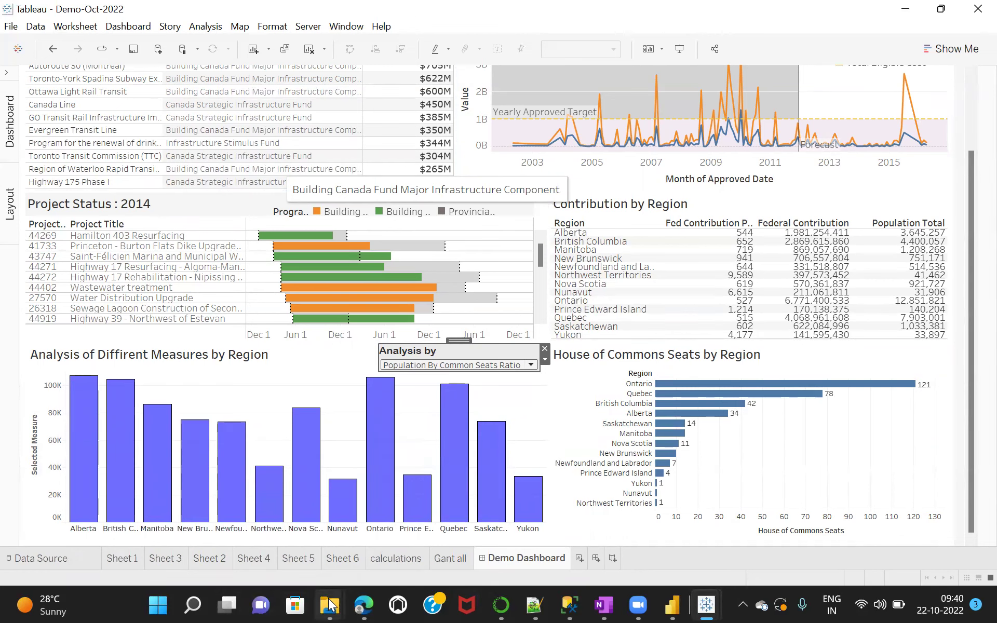
key("alt+Tab")
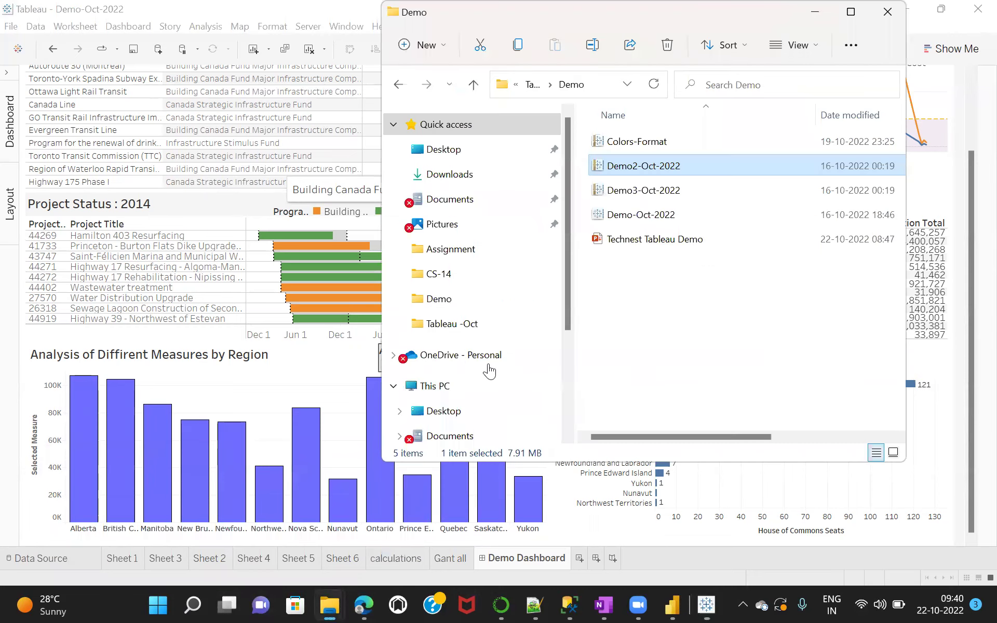
double_click(689, 241)
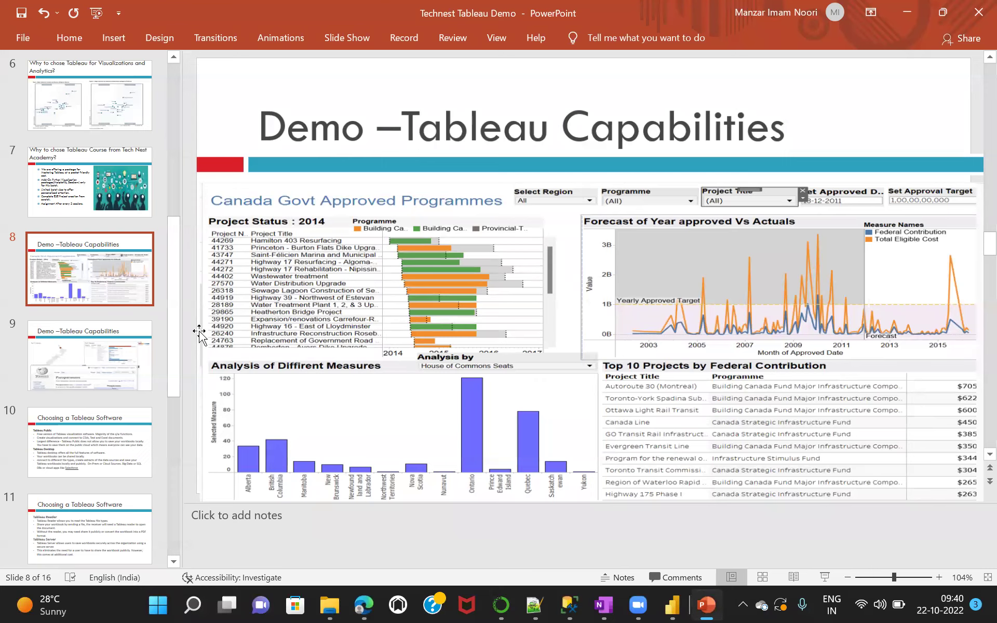
scroll(189, 330, "down", 1)
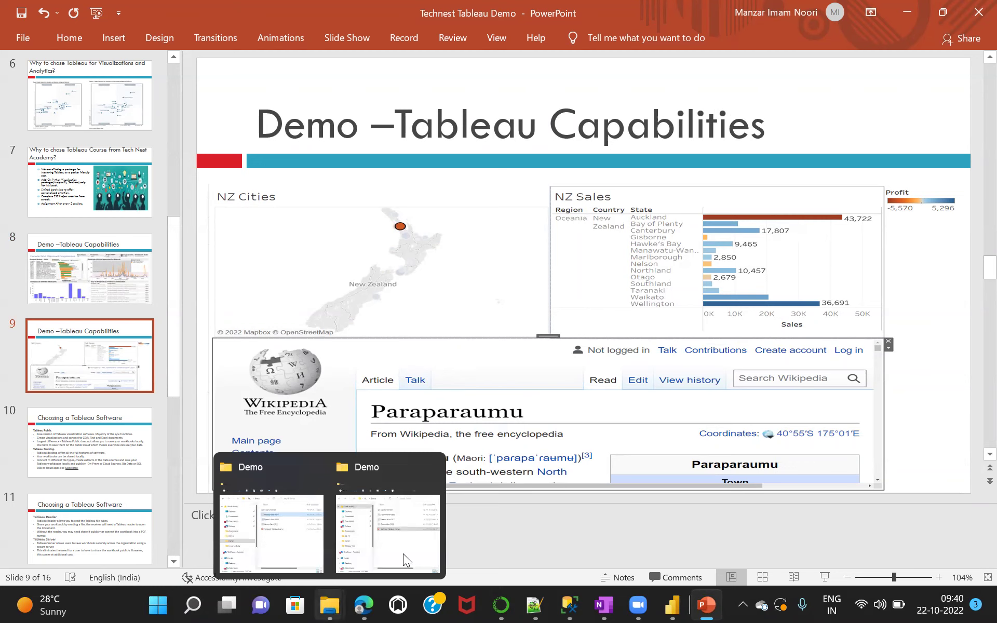
Open the Demo2-Oct-2022 and Demo3-Oct-2022 workbooks from the Demo folder in Tableau.
double_click(650, 166)
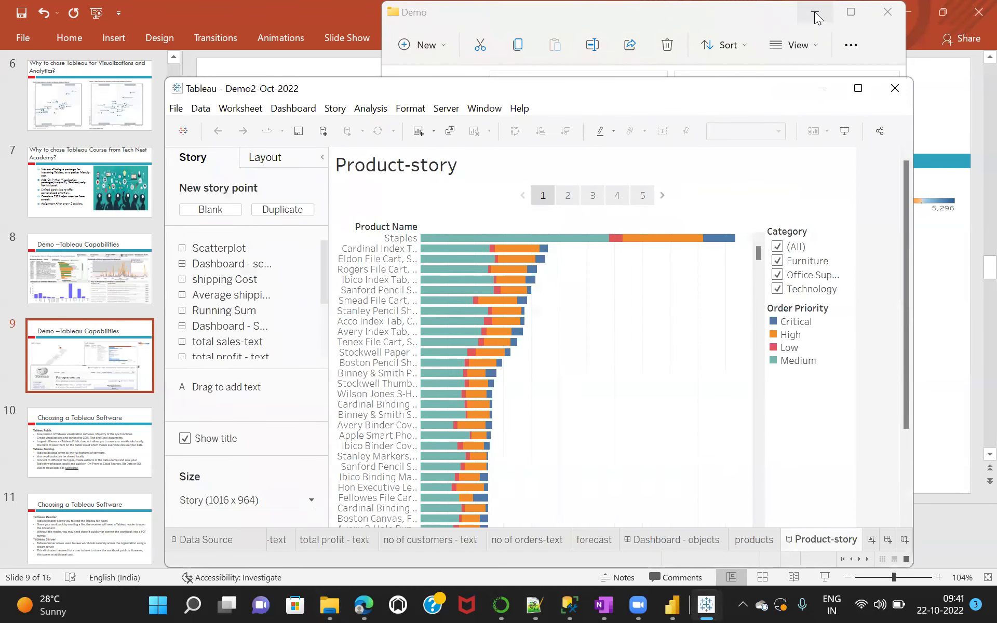
left_click(814, 16)
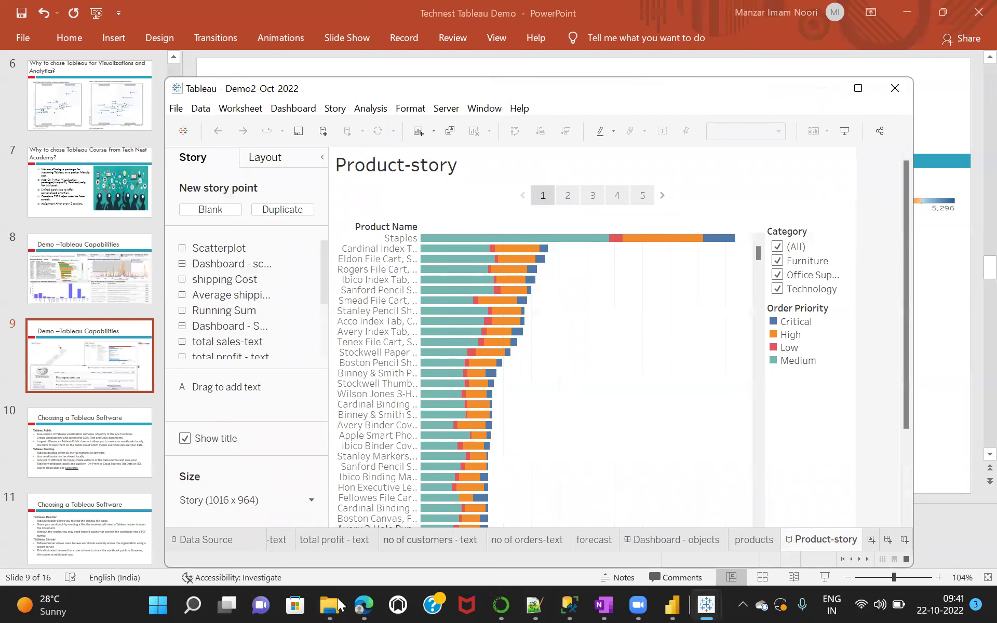
mouse_move(330, 605)
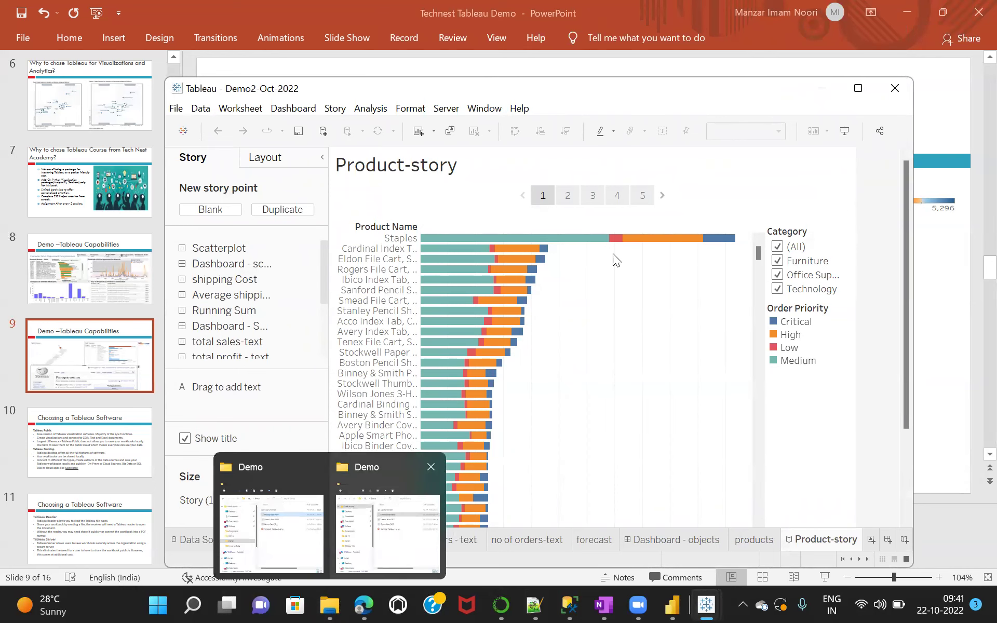
left_click(657, 194)
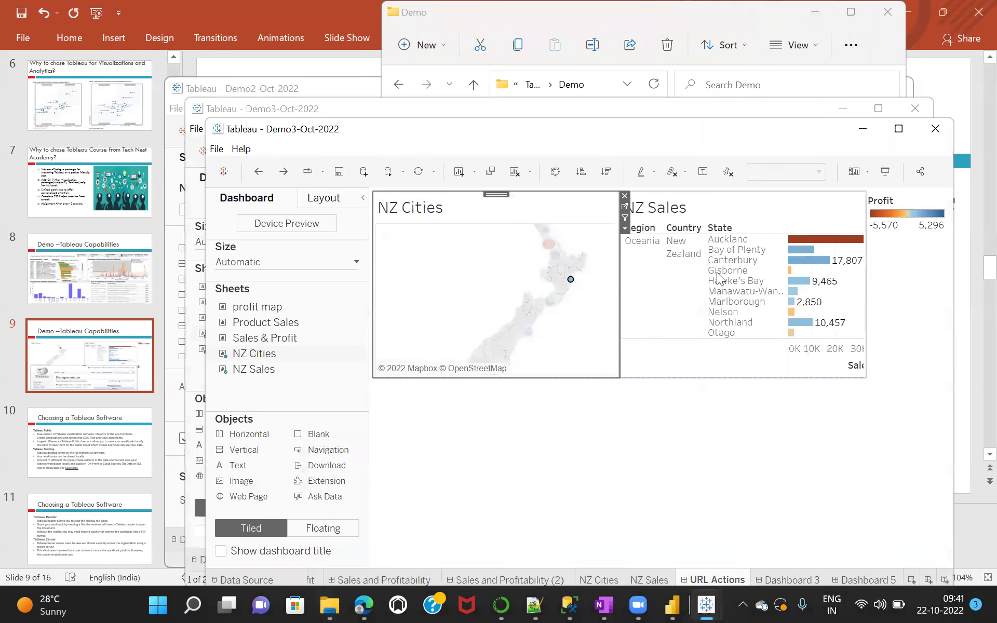
Maximise the Demo3-Oct-2022 workbook and bring up the details of Hastings on the NZ Cities map.
mouse_move(545, 275)
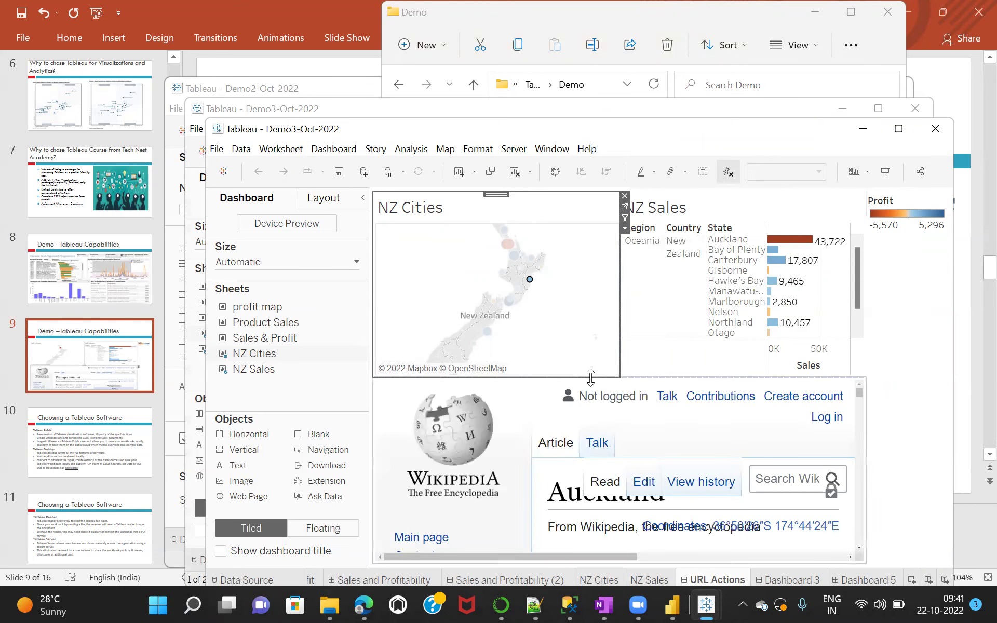
left_click(899, 128)
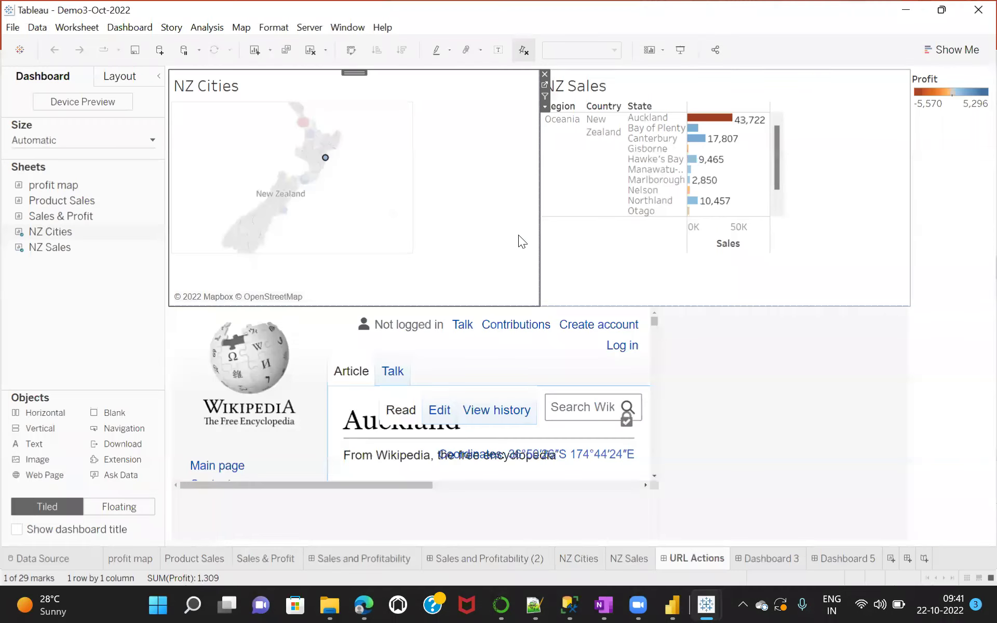
mouse_move(396, 180)
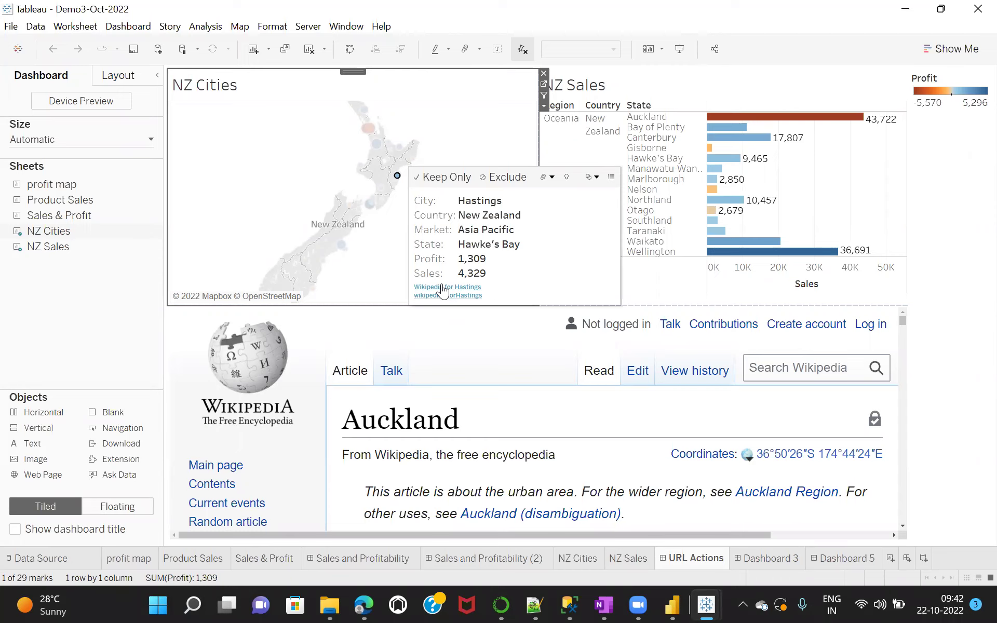
Run both Wikipedia URL actions for Hastings on the NZ Cities map, and load the Wikipedia article for Christchurch from its map mark.
left_click(441, 287)
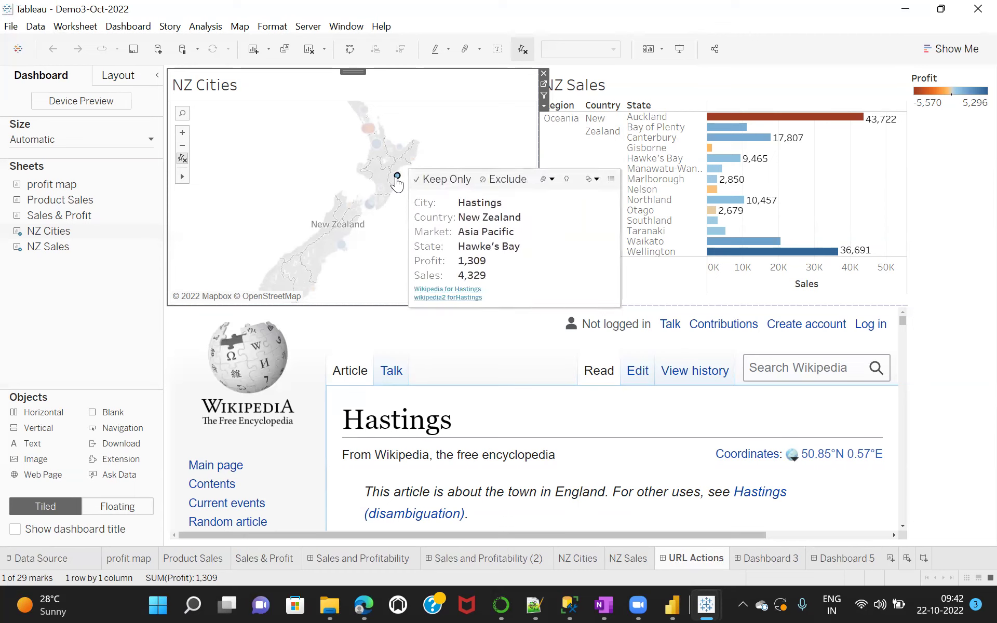
left_click(443, 298)
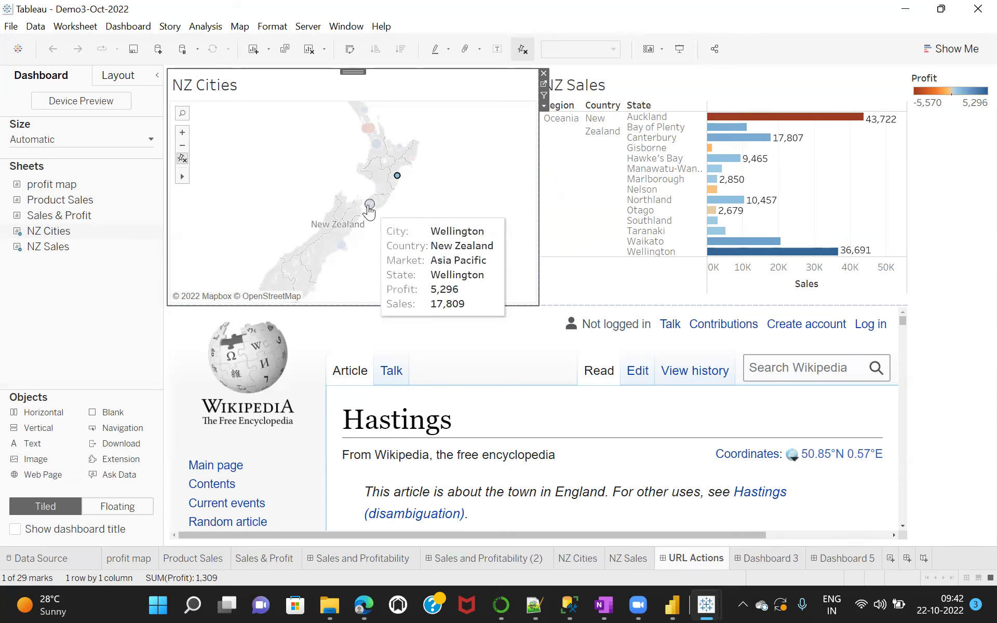
left_click(342, 244)
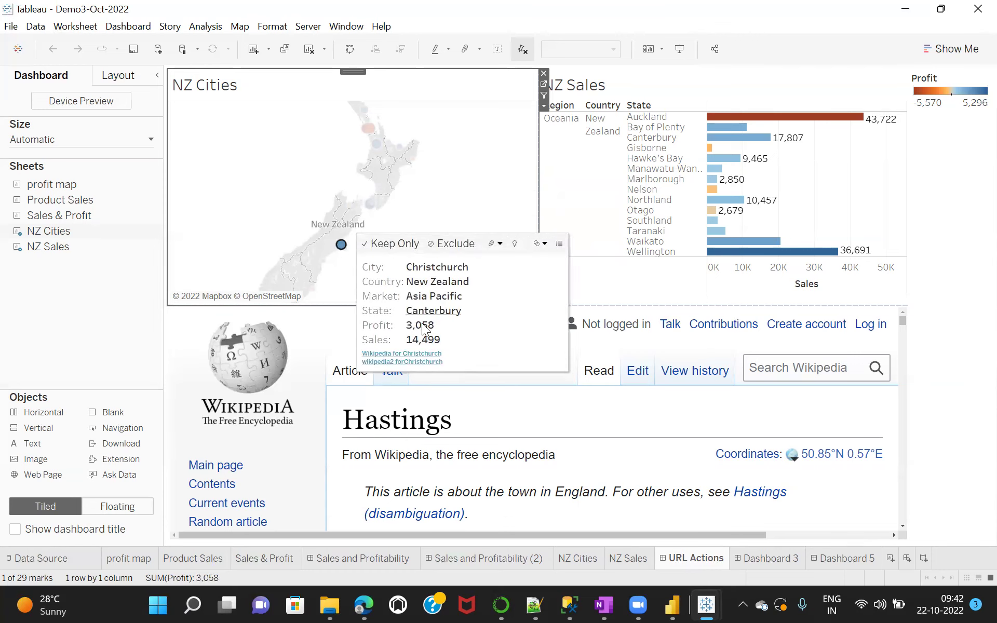
left_click(421, 350)
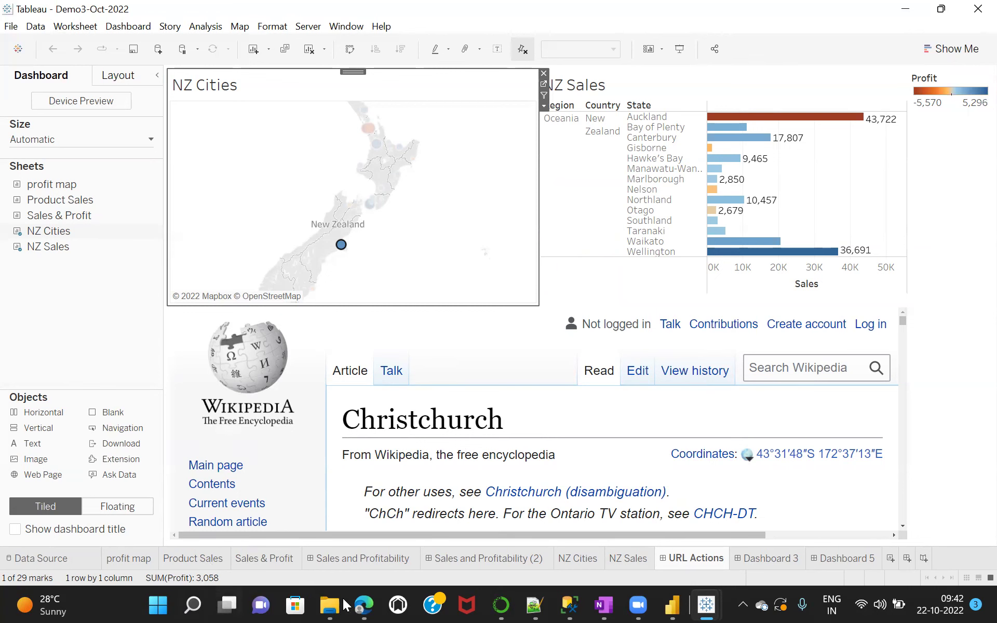
Switch to the Technest Tableau Demo presentation from the Demo folder in PowerPoint and go to slide 10, Choosing a Tableau Software.
mouse_move(330, 603)
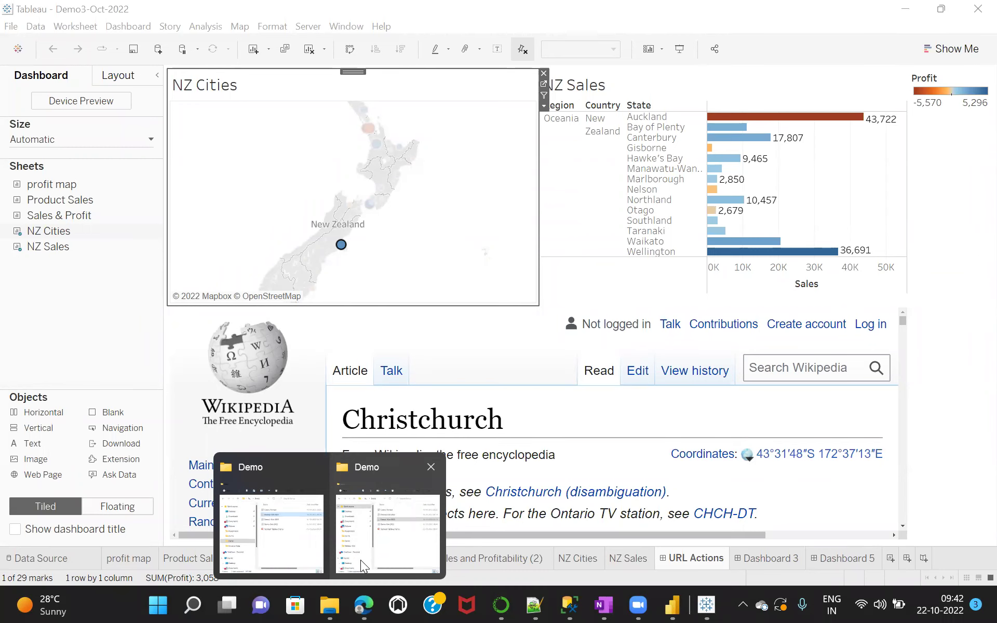
left_click(407, 547)
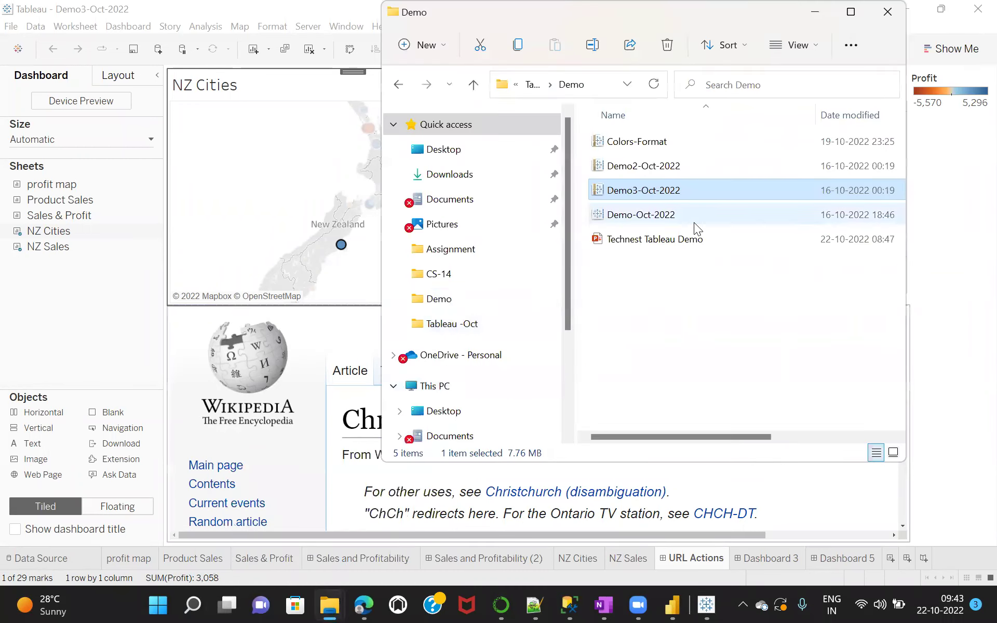
double_click(673, 240)
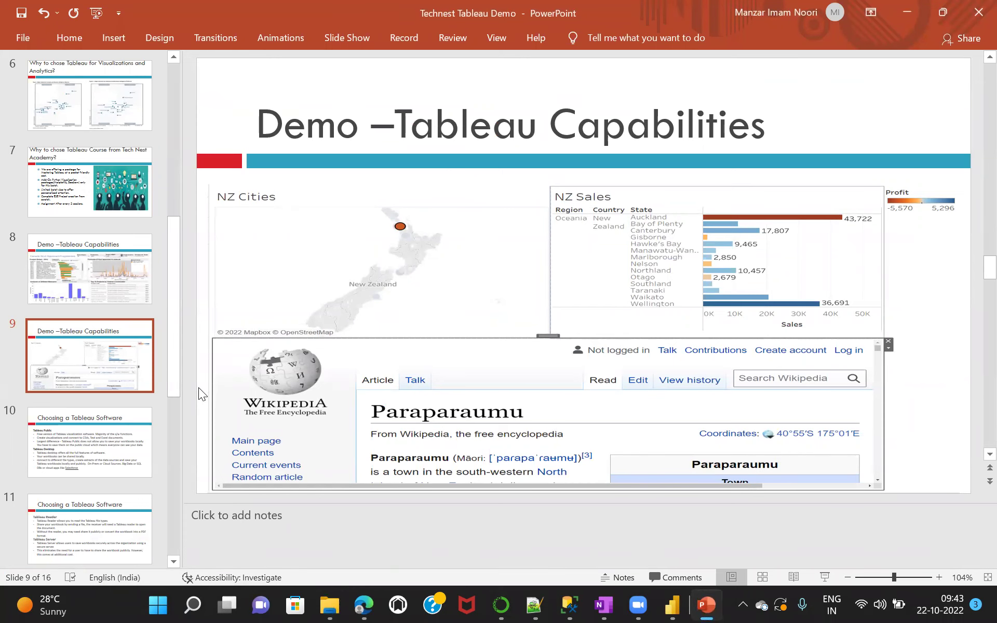
scroll(198, 387, "down", 1)
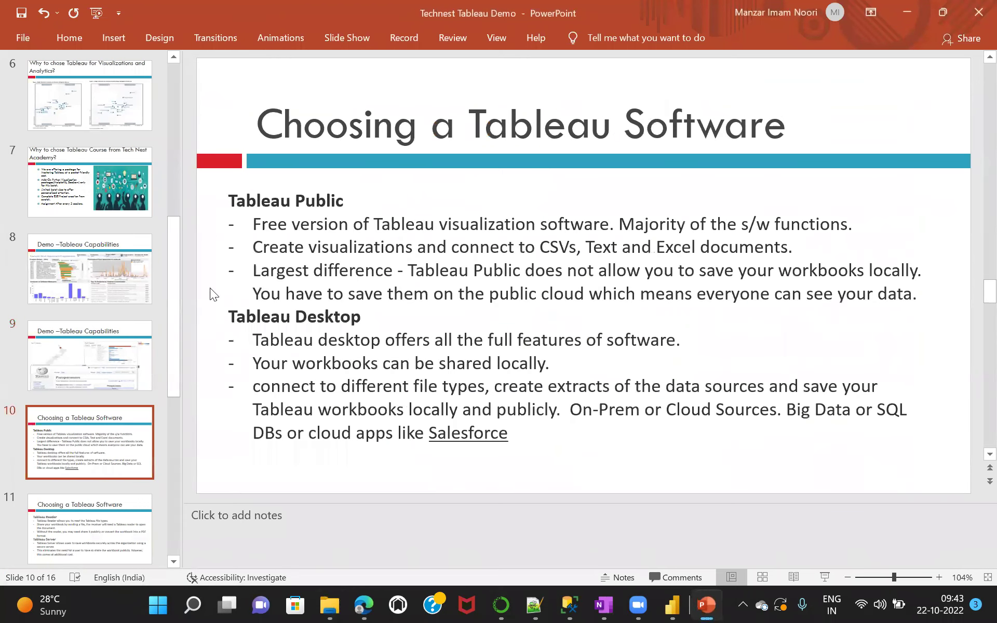